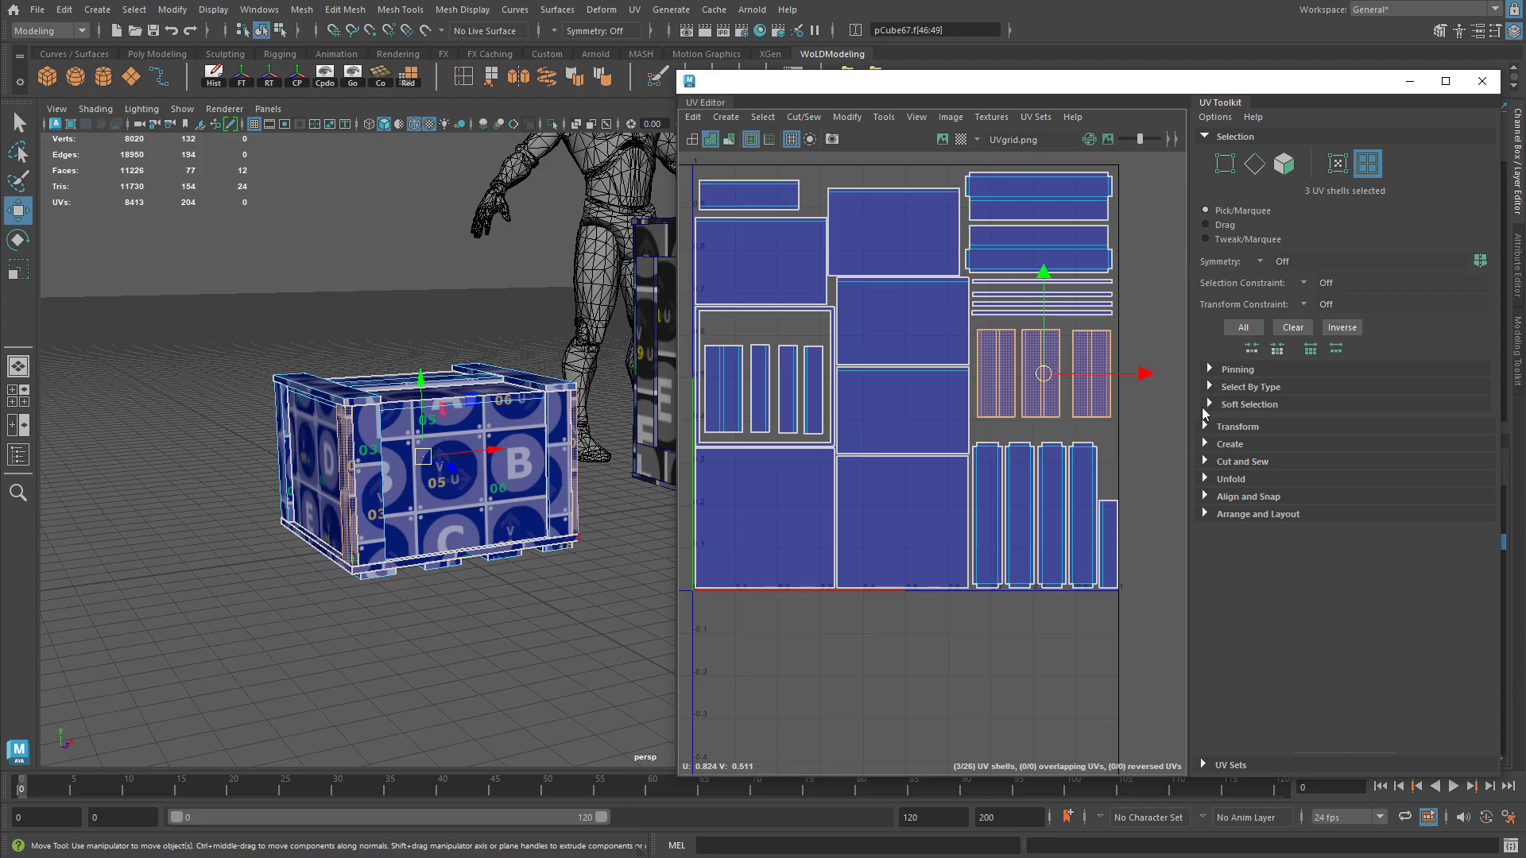
# Rotate the three vertical right-side plank UV shells 90° counter-clockwise with UV Toolkit Transform
pyautogui.click(1235, 436)
pyautogui.scroll(-3, 1313, 539)
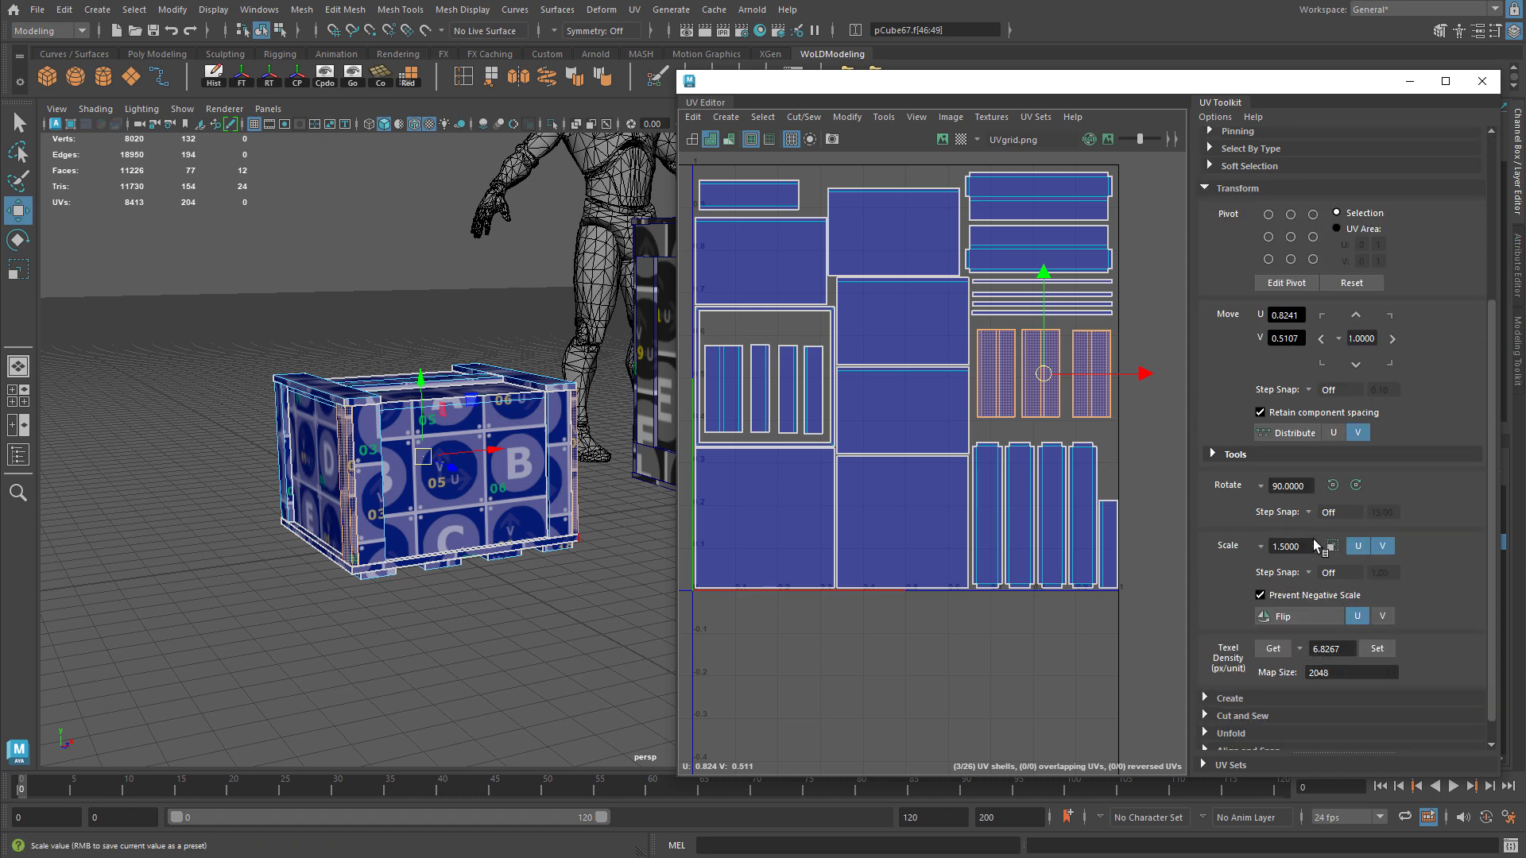
pyautogui.click(1335, 491)
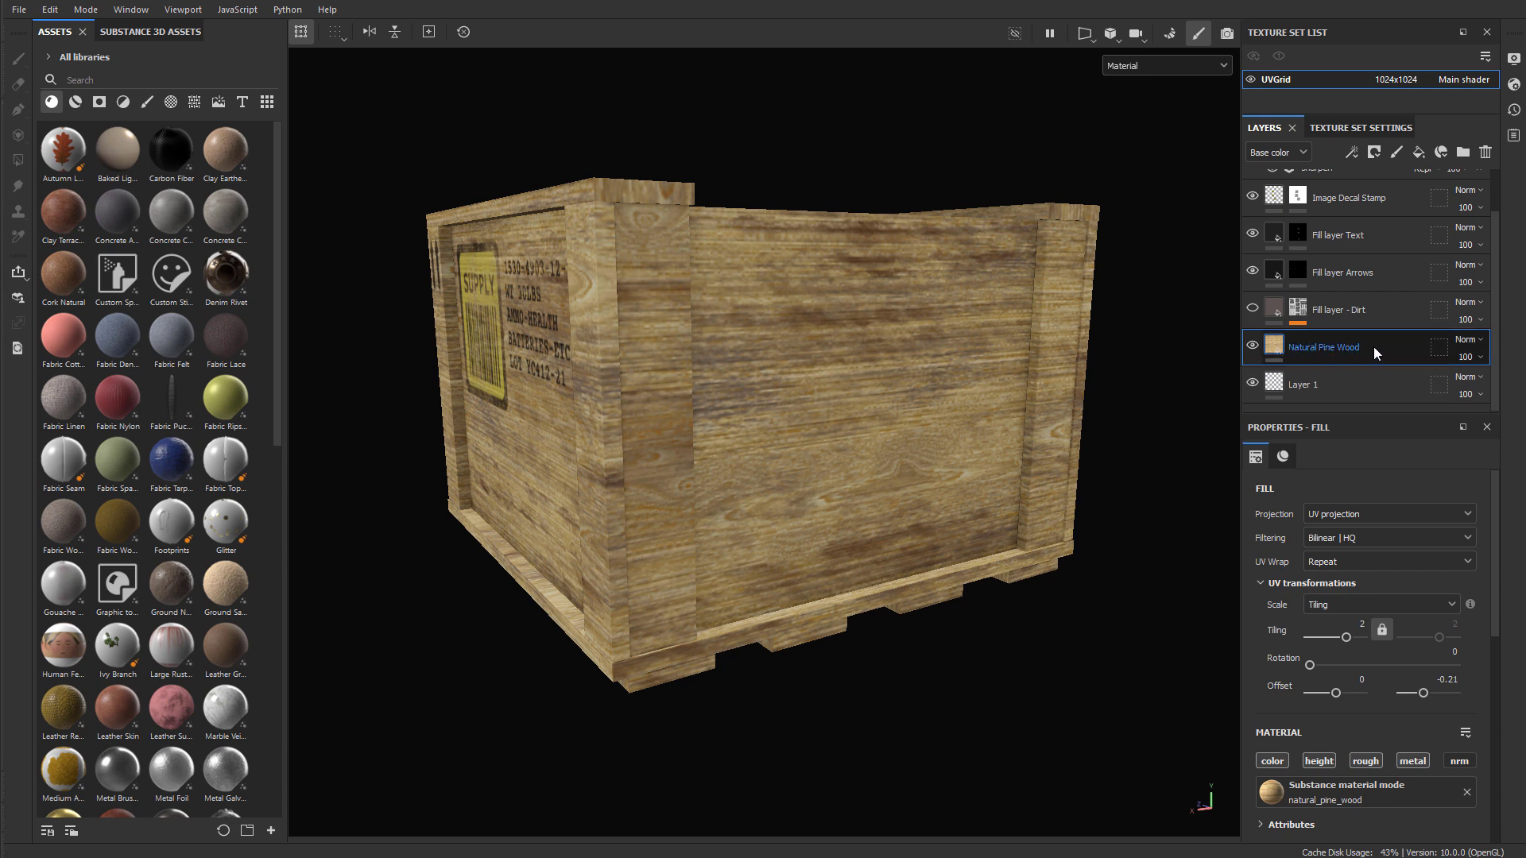
# Try a 90° UV rotation on the Natural Pine Wood fill, then undo it back to 0
pyautogui.click(1454, 652)
pyautogui.write('90')
pyautogui.press('Return')
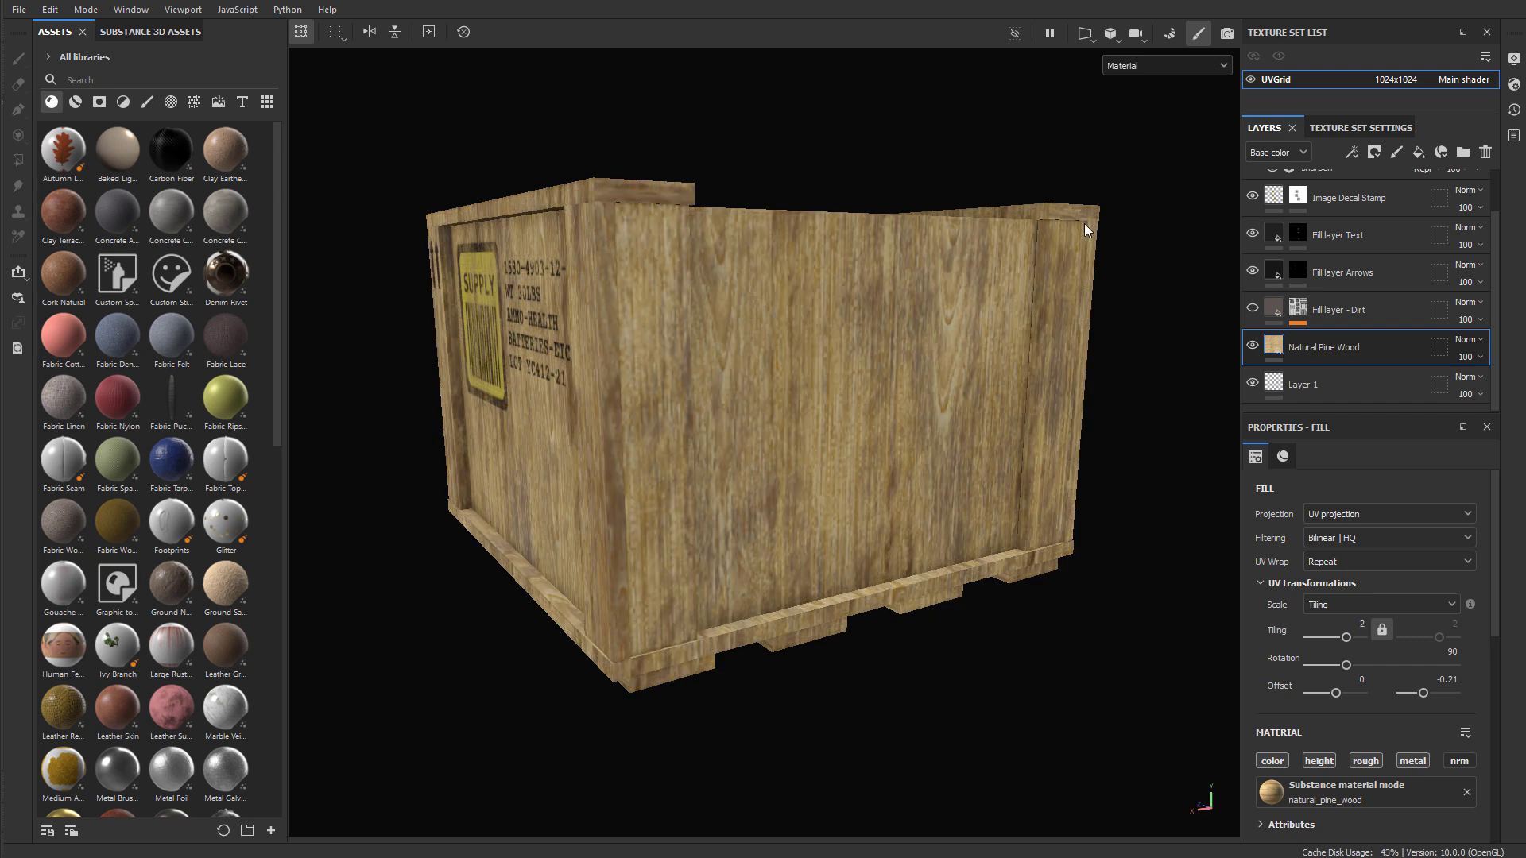
pyautogui.hotkey('ctrl', 'z')
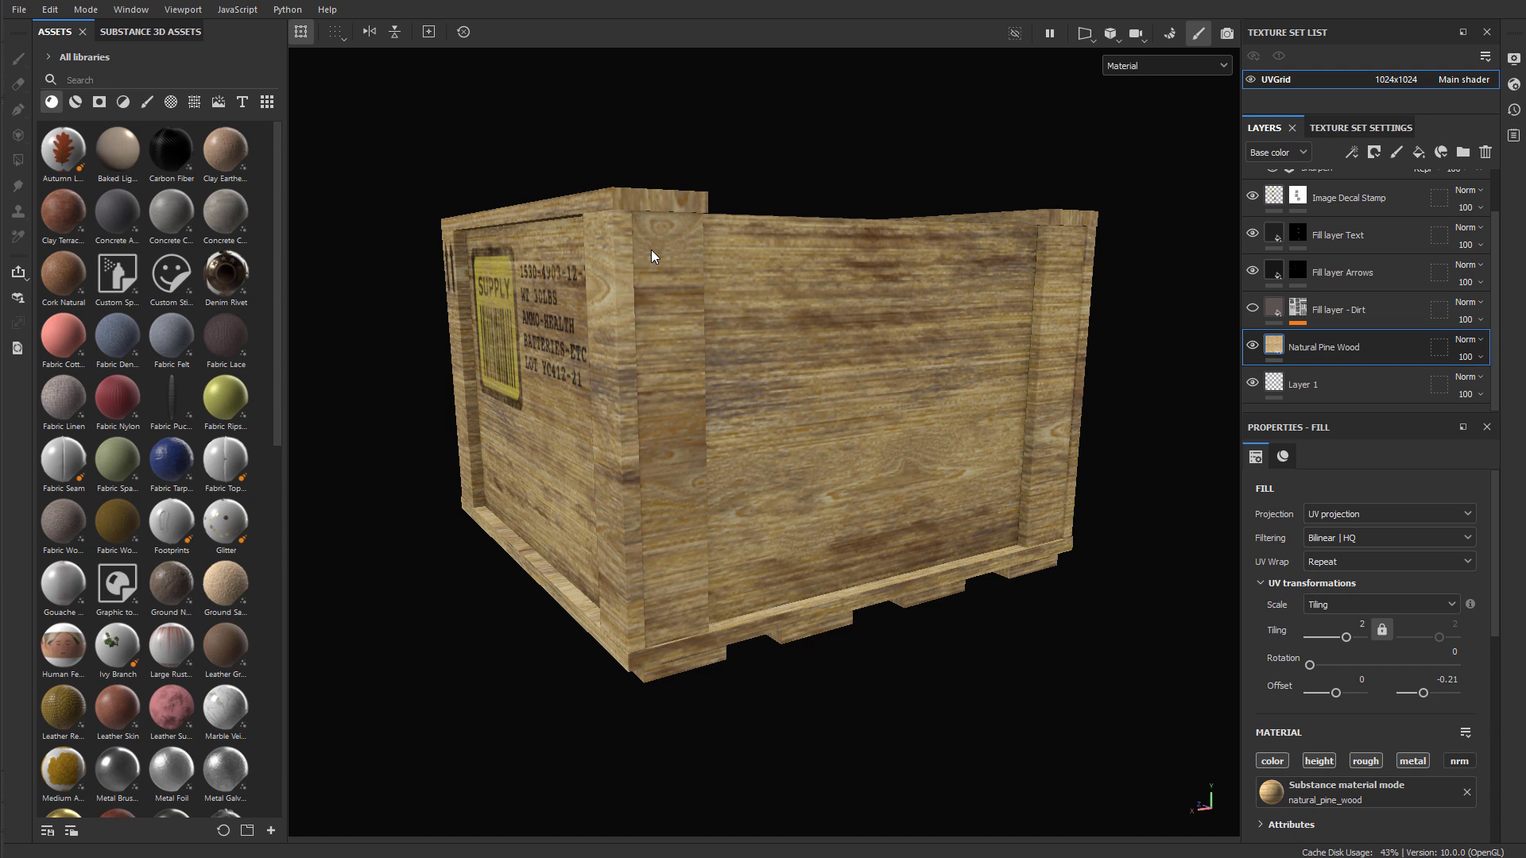
pyautogui.hotkey('alt', 'Tab')
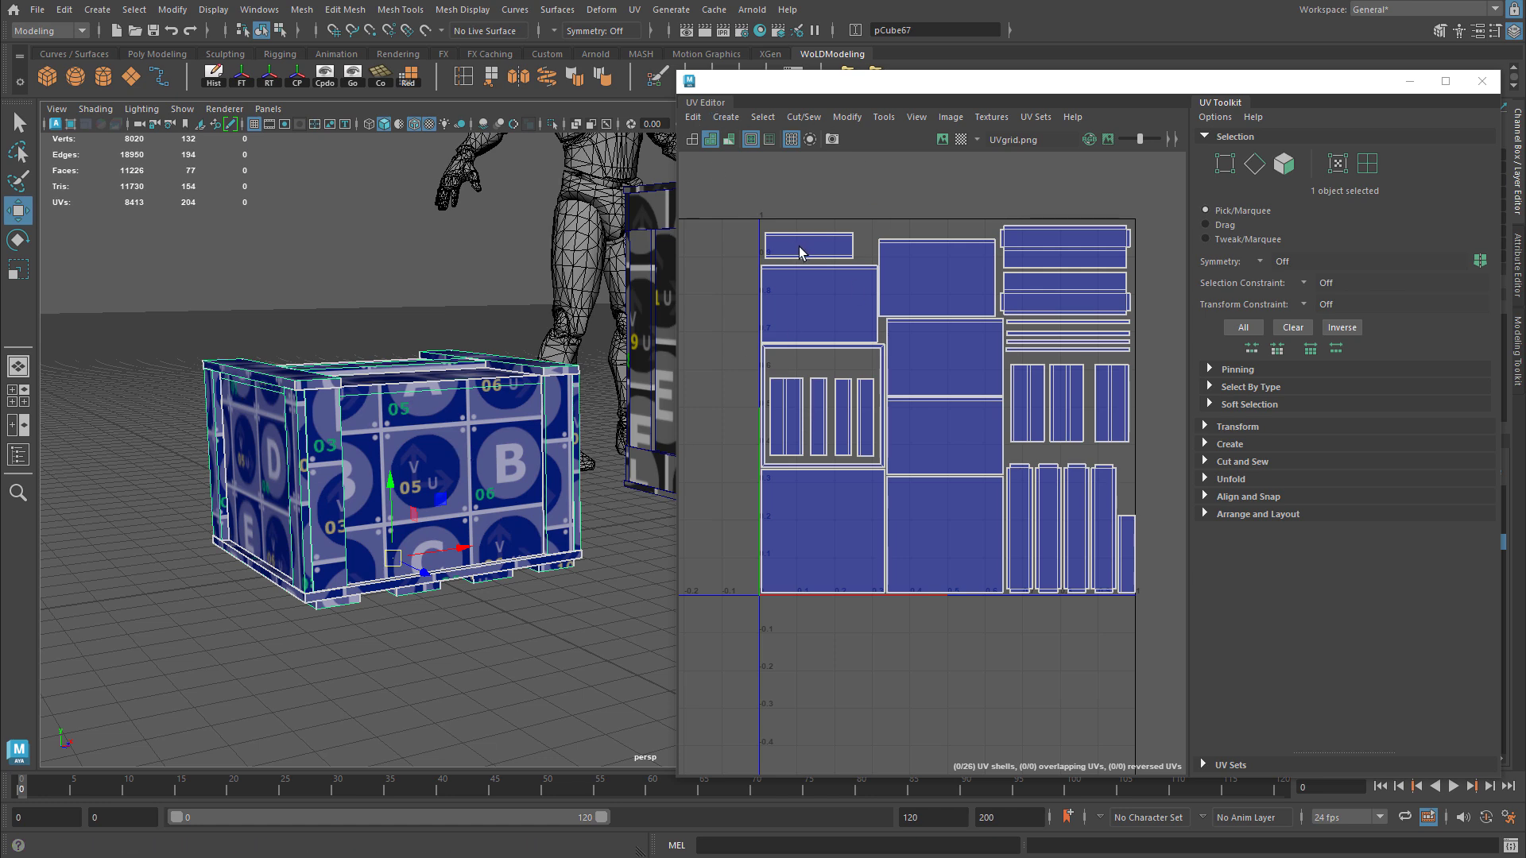
# Switch to UV Shell selection and pick the corner plank and side strip shells
pyautogui.rightClick(325, 412)
pyautogui.moveTo(325, 412); pyautogui.dragTo(394, 408, button='right')
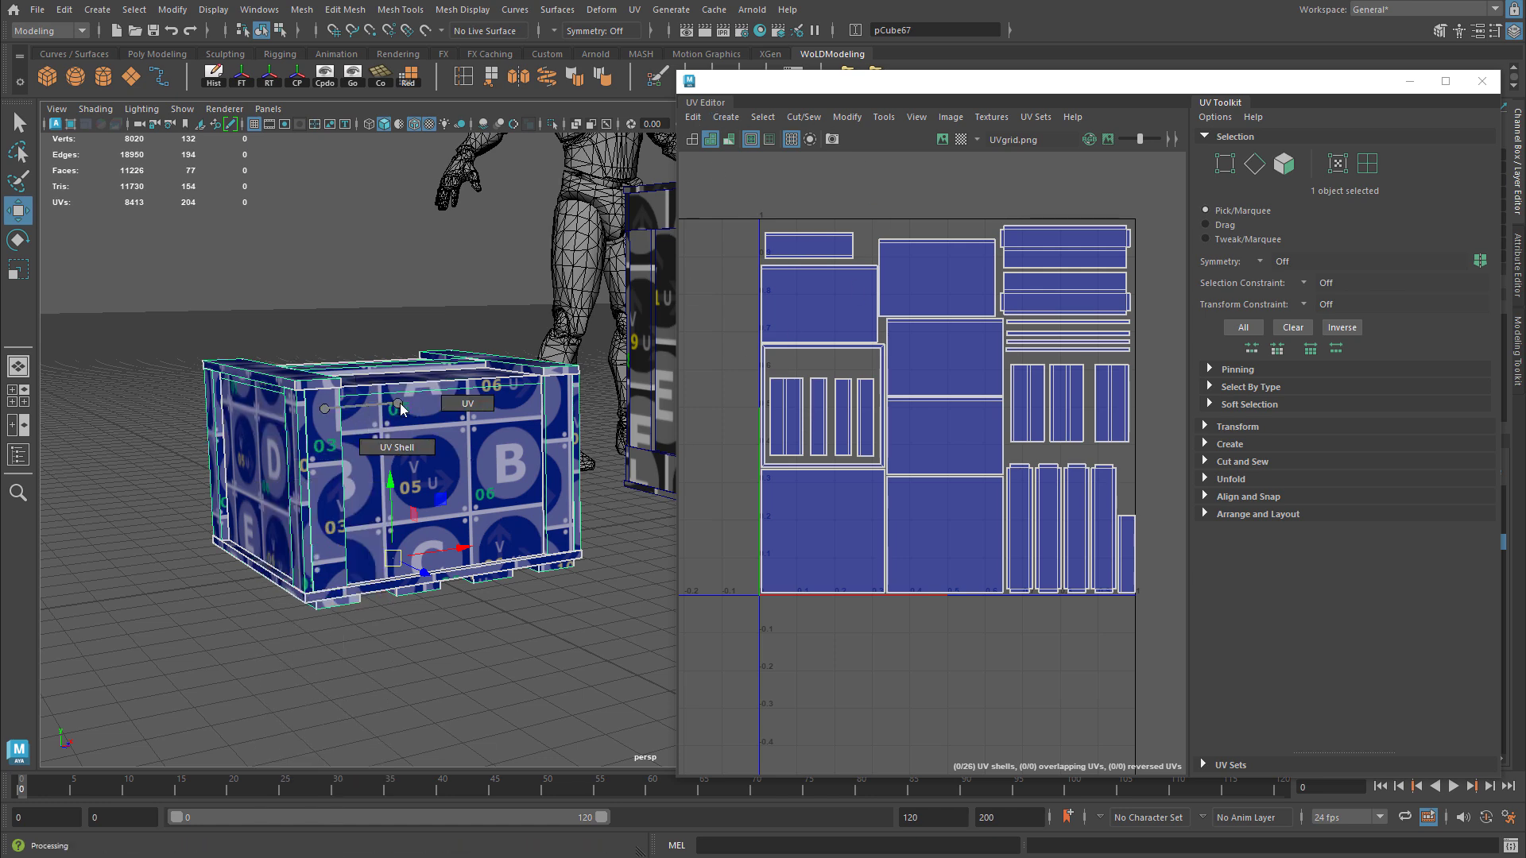
pyautogui.click(322, 441)
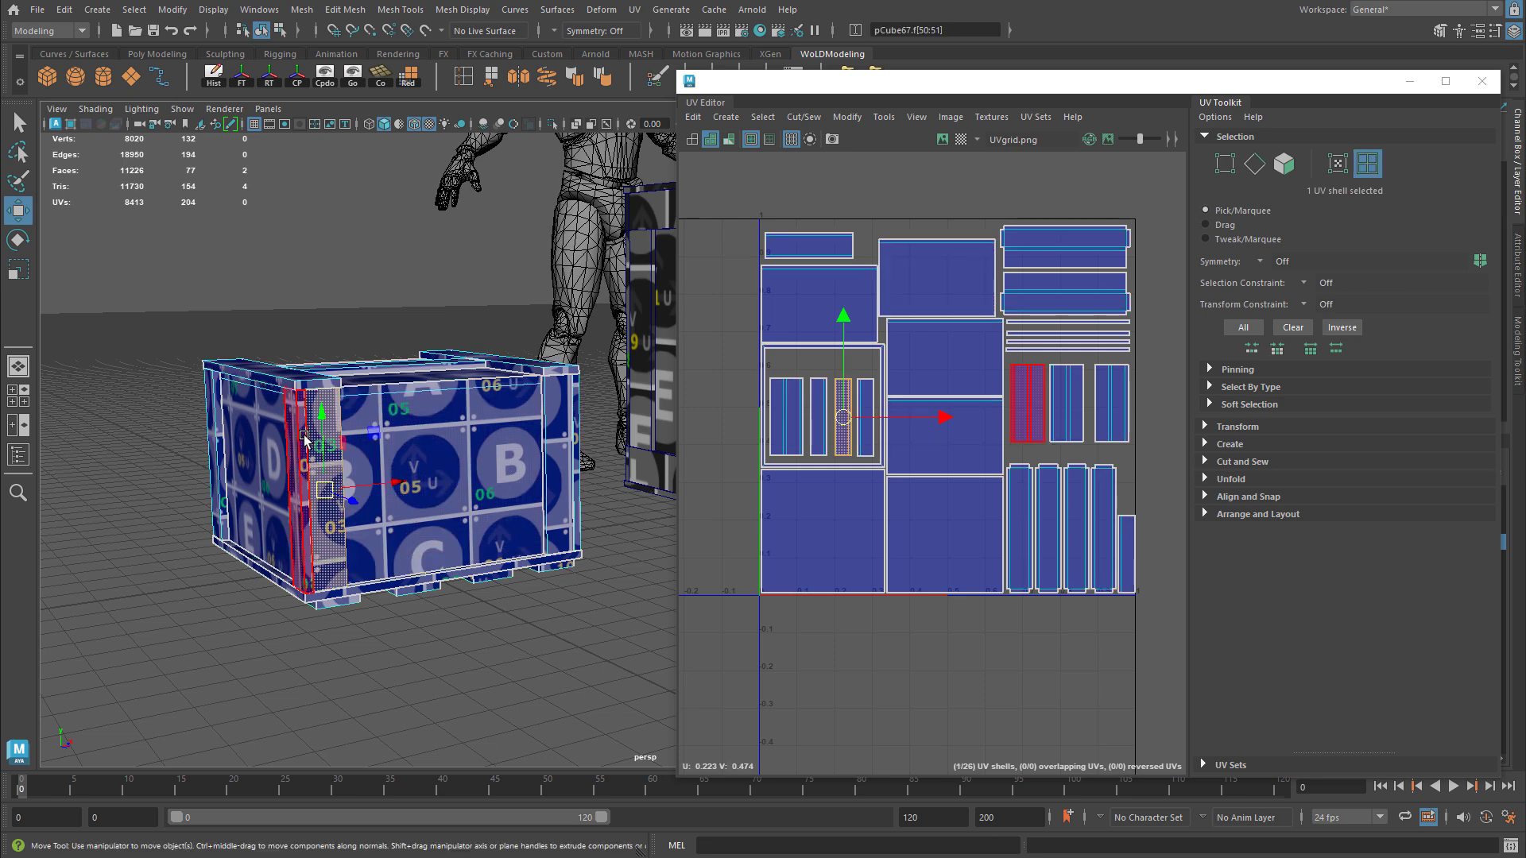
pyautogui.click(297, 470)
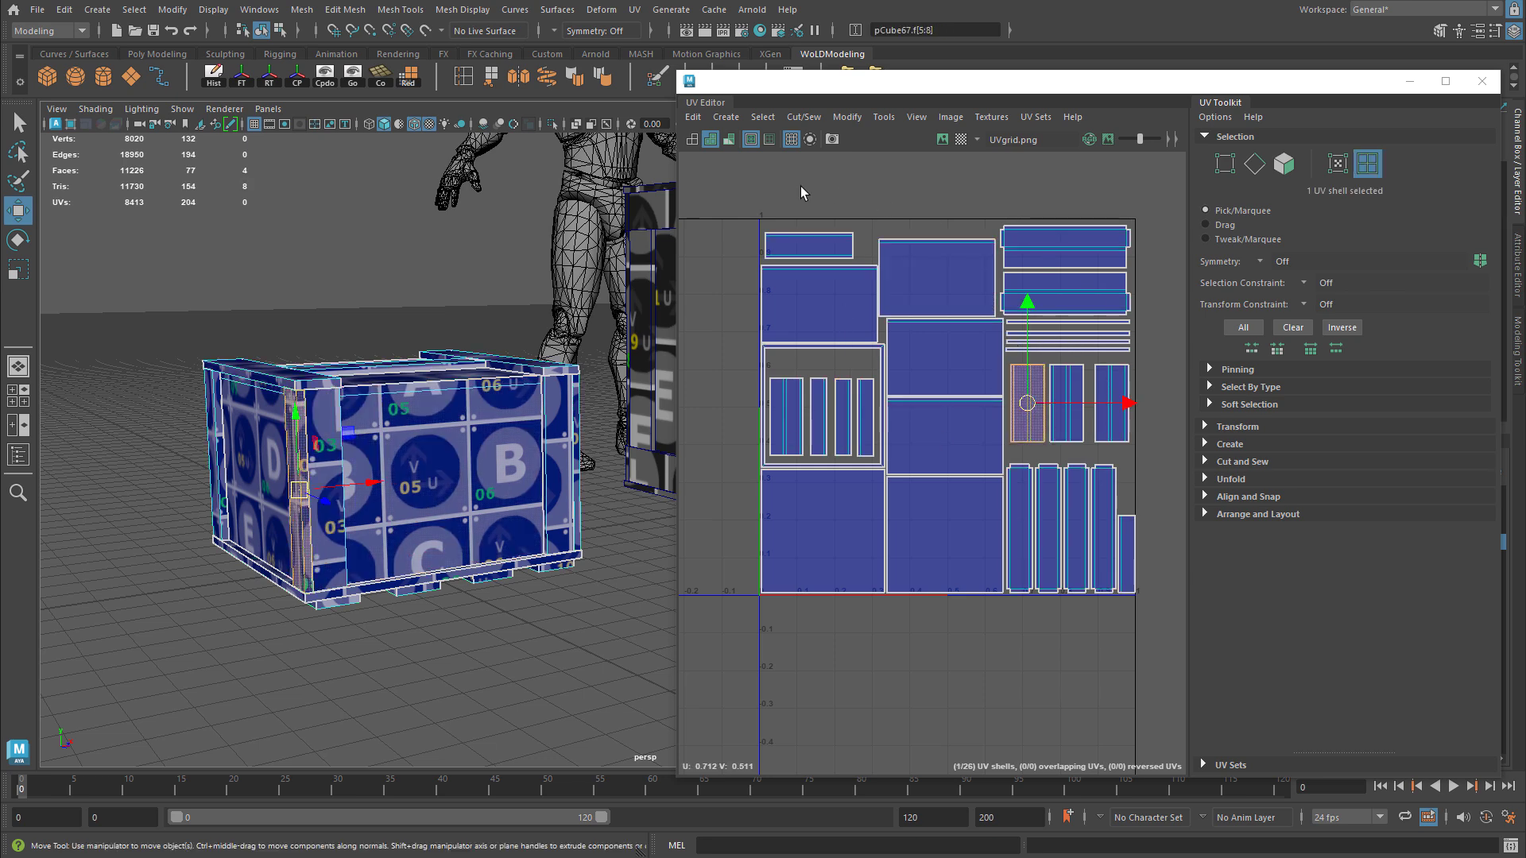
pyautogui.keyDown('shift'); pyautogui.click(549, 421); pyautogui.keyUp('shift')
pyautogui.keyDown('shift'); pyautogui.click(557, 422); pyautogui.keyUp('shift')
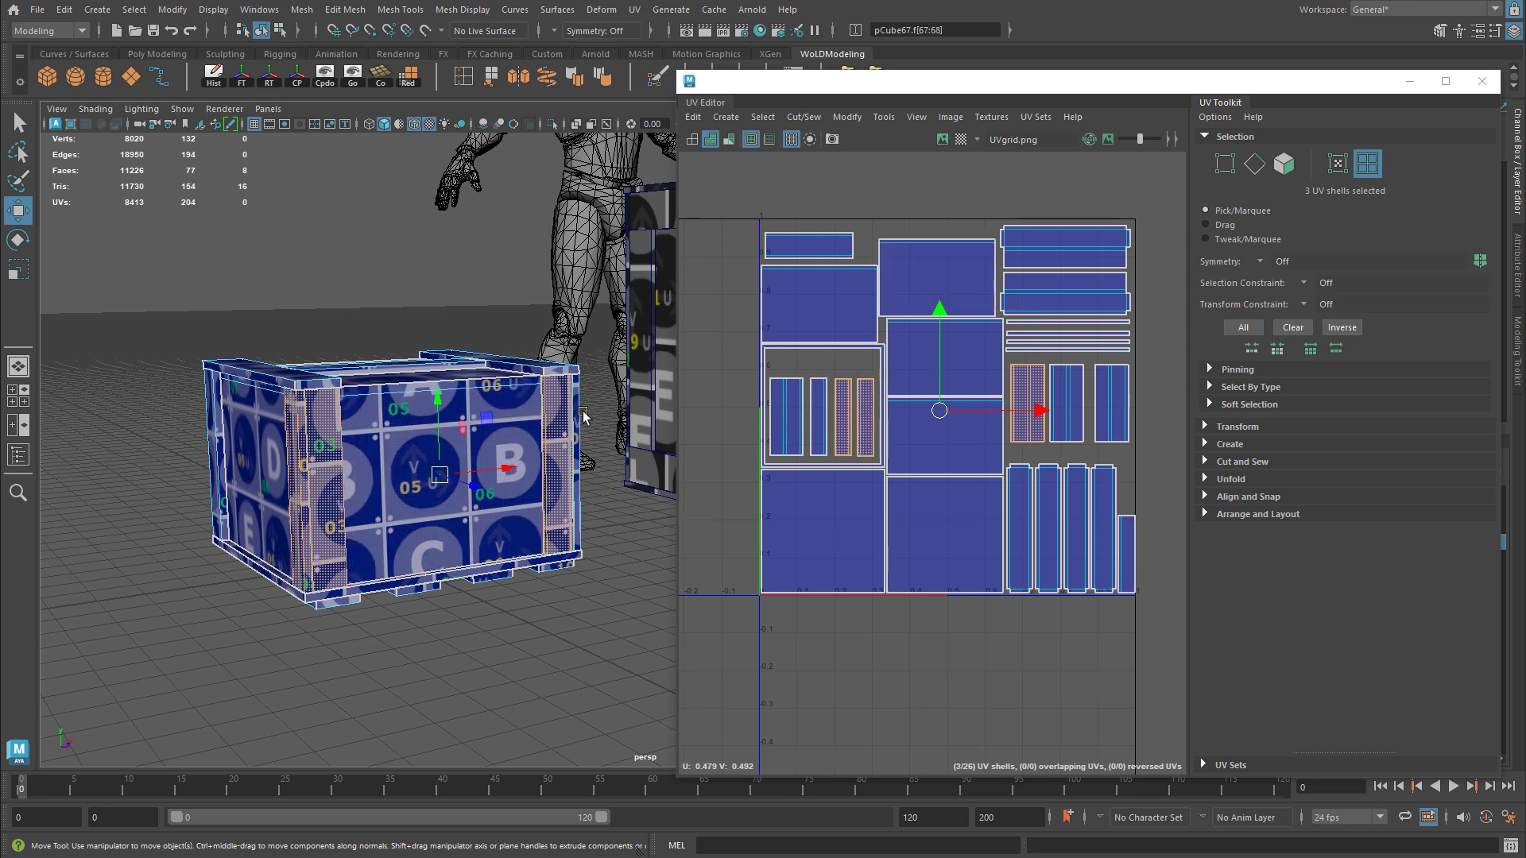
pyautogui.keyDown('shift'); pyautogui.click(584, 415); pyautogui.keyUp('shift')
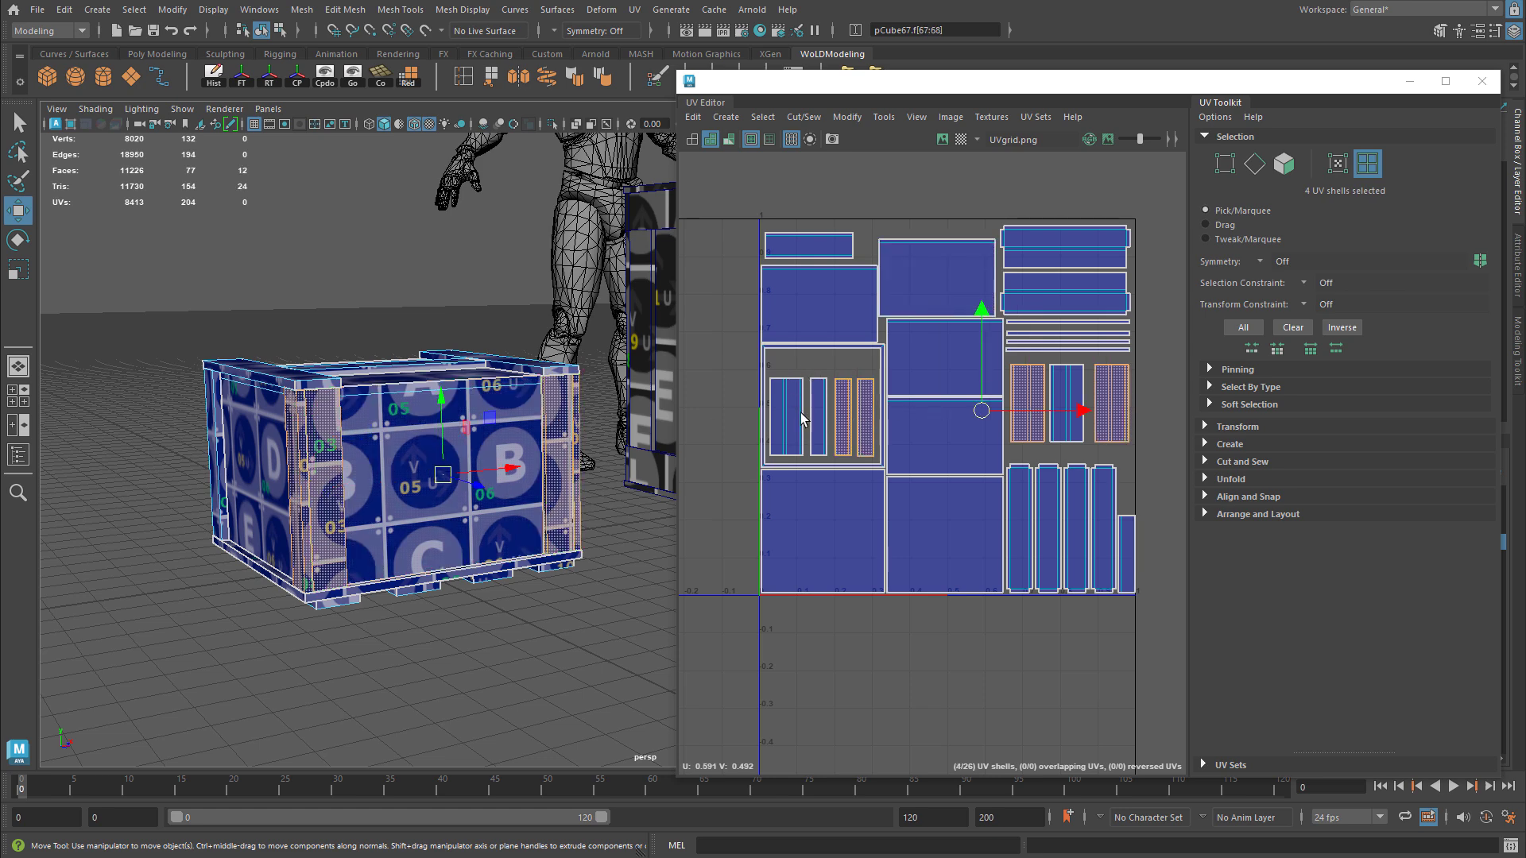
pyautogui.keyDown('alt'); pyautogui.moveTo(429, 413); pyautogui.dragTo(632, 405); pyautogui.keyUp('alt')
pyautogui.scroll(3, 770, 355)
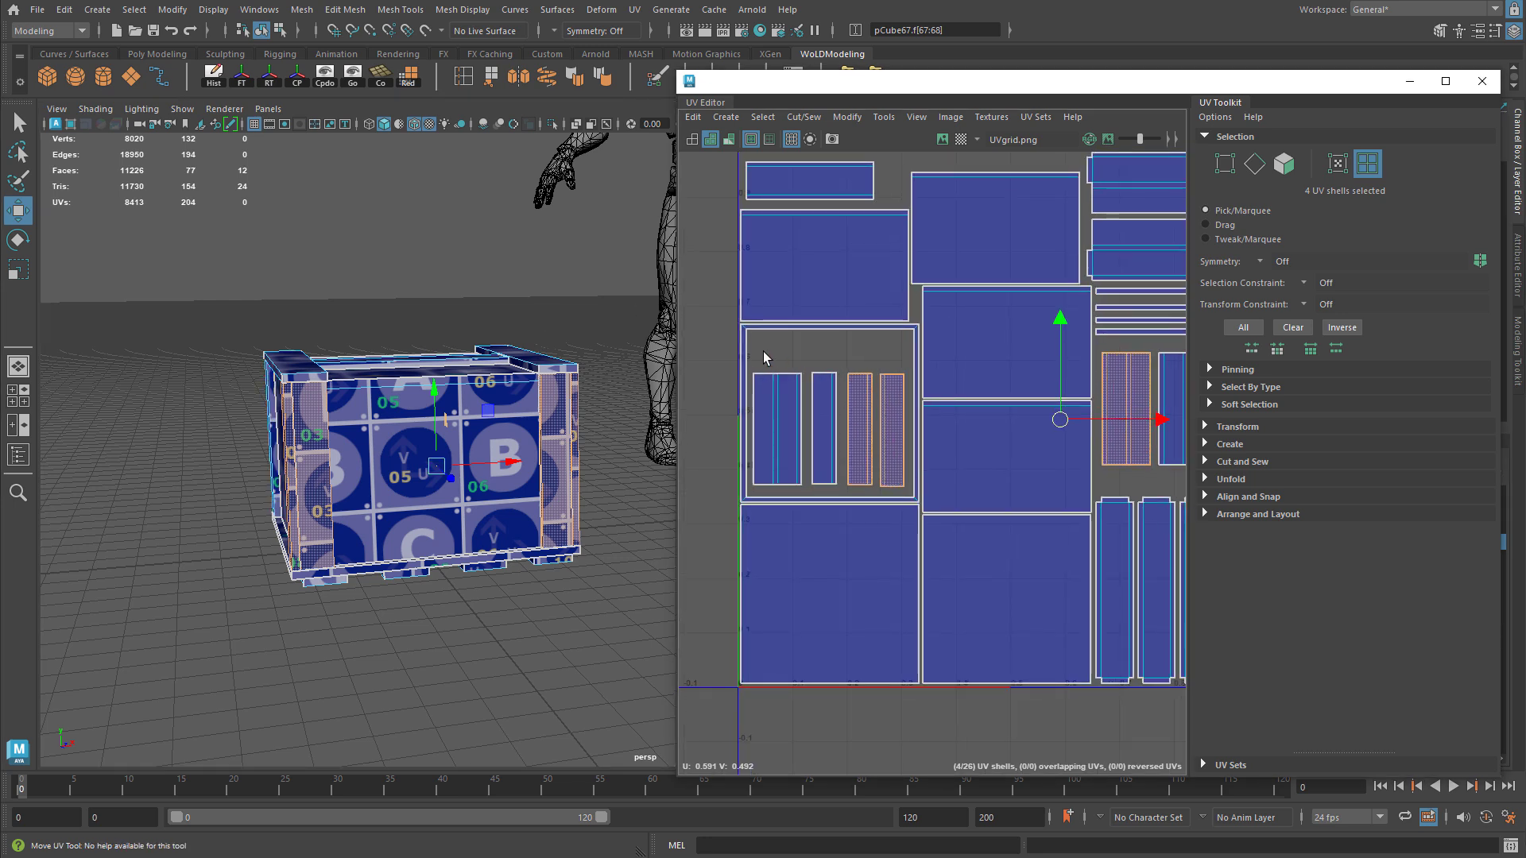
# Select the three right-side plank shells and rotate them 90° to lie horizontal
pyautogui.keyDown('shift'); pyautogui.moveTo(766, 355); pyautogui.dragTo(846, 410); pyautogui.keyUp('shift')
pyautogui.keyDown('alt'); pyautogui.moveTo(846, 410); pyautogui.dragTo(639, 387, button='middle'); pyautogui.keyUp('alt')
pyautogui.keyDown('shift'); pyautogui.click(988, 335); pyautogui.keyUp('shift')
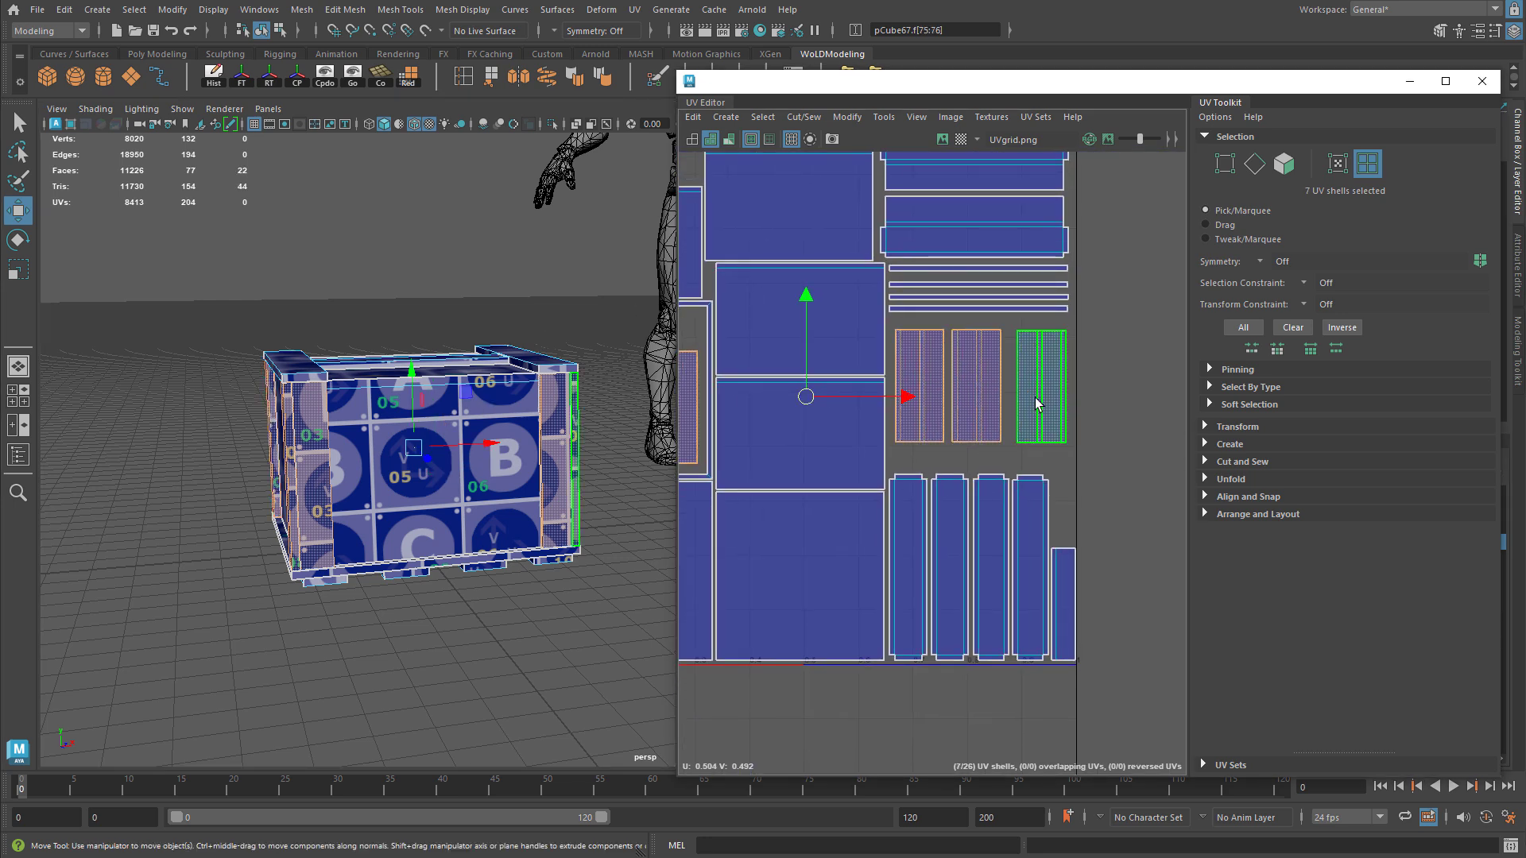
pyautogui.keyDown('alt'); pyautogui.moveTo(493, 373); pyautogui.dragTo(565, 362); pyautogui.keyUp('alt')
pyautogui.scroll(-2, 923, 352)
pyautogui.keyDown('alt'); pyautogui.moveTo(923, 351); pyautogui.dragTo(999, 349, button='middle'); pyautogui.keyUp('alt')
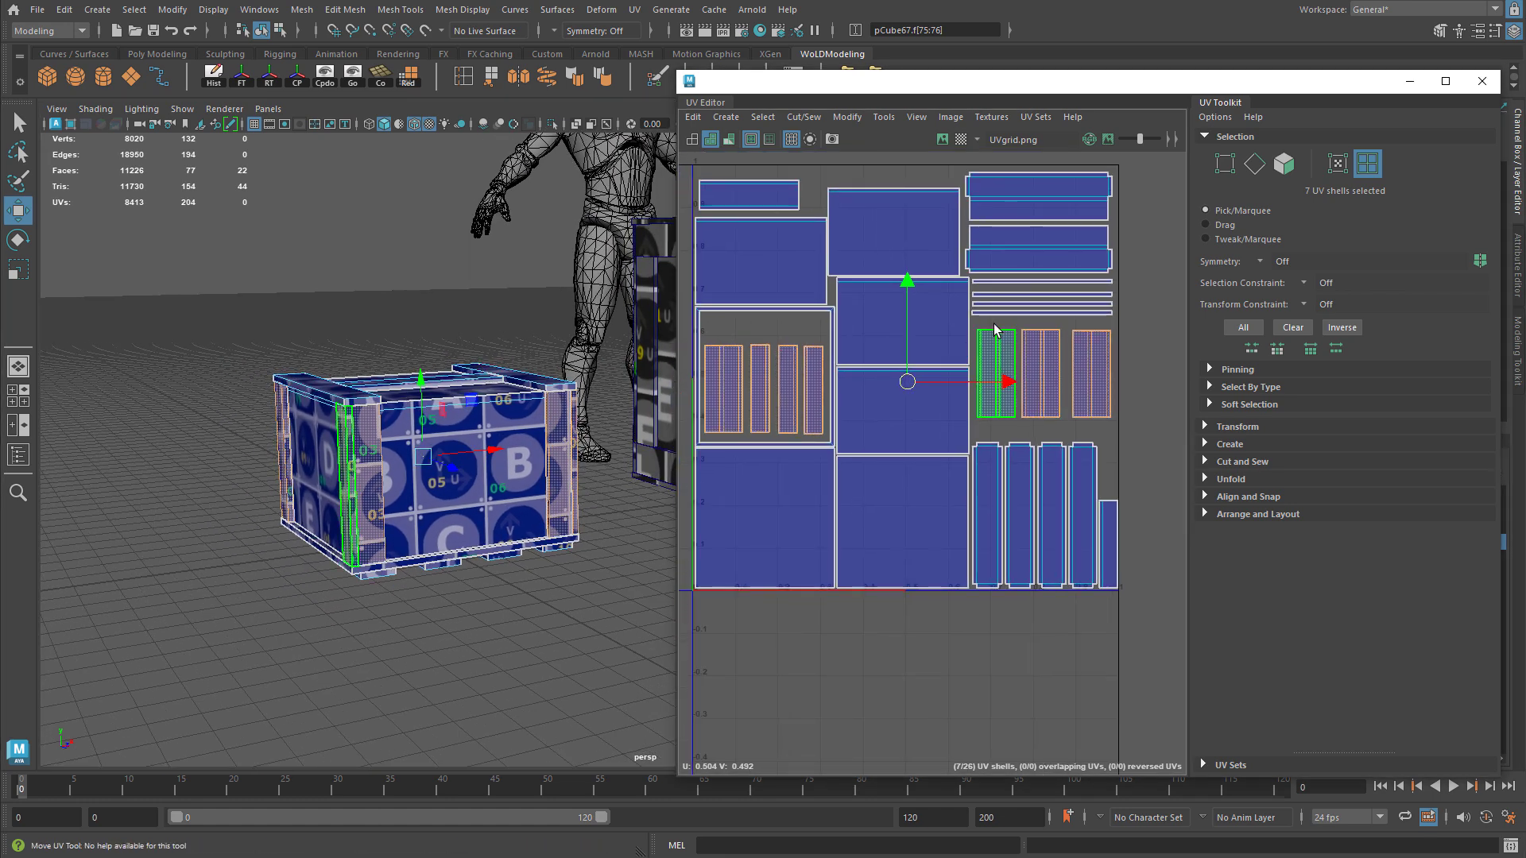
pyautogui.moveTo(994, 322); pyautogui.dragTo(1100, 378)
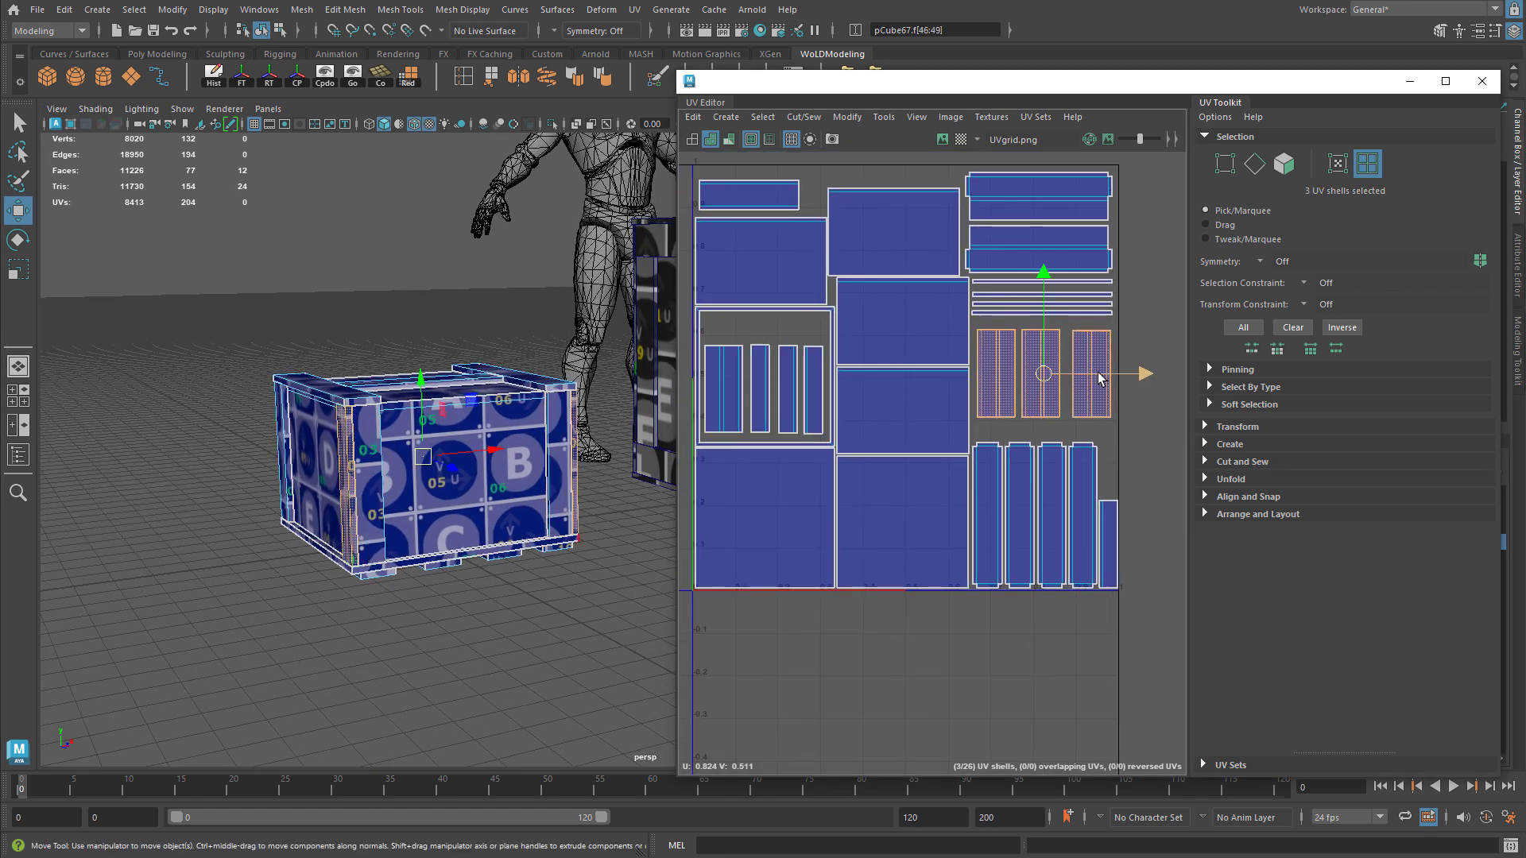
pyautogui.click(1238, 427)
pyautogui.scroll(-3, 1303, 493)
pyautogui.click(1333, 485)
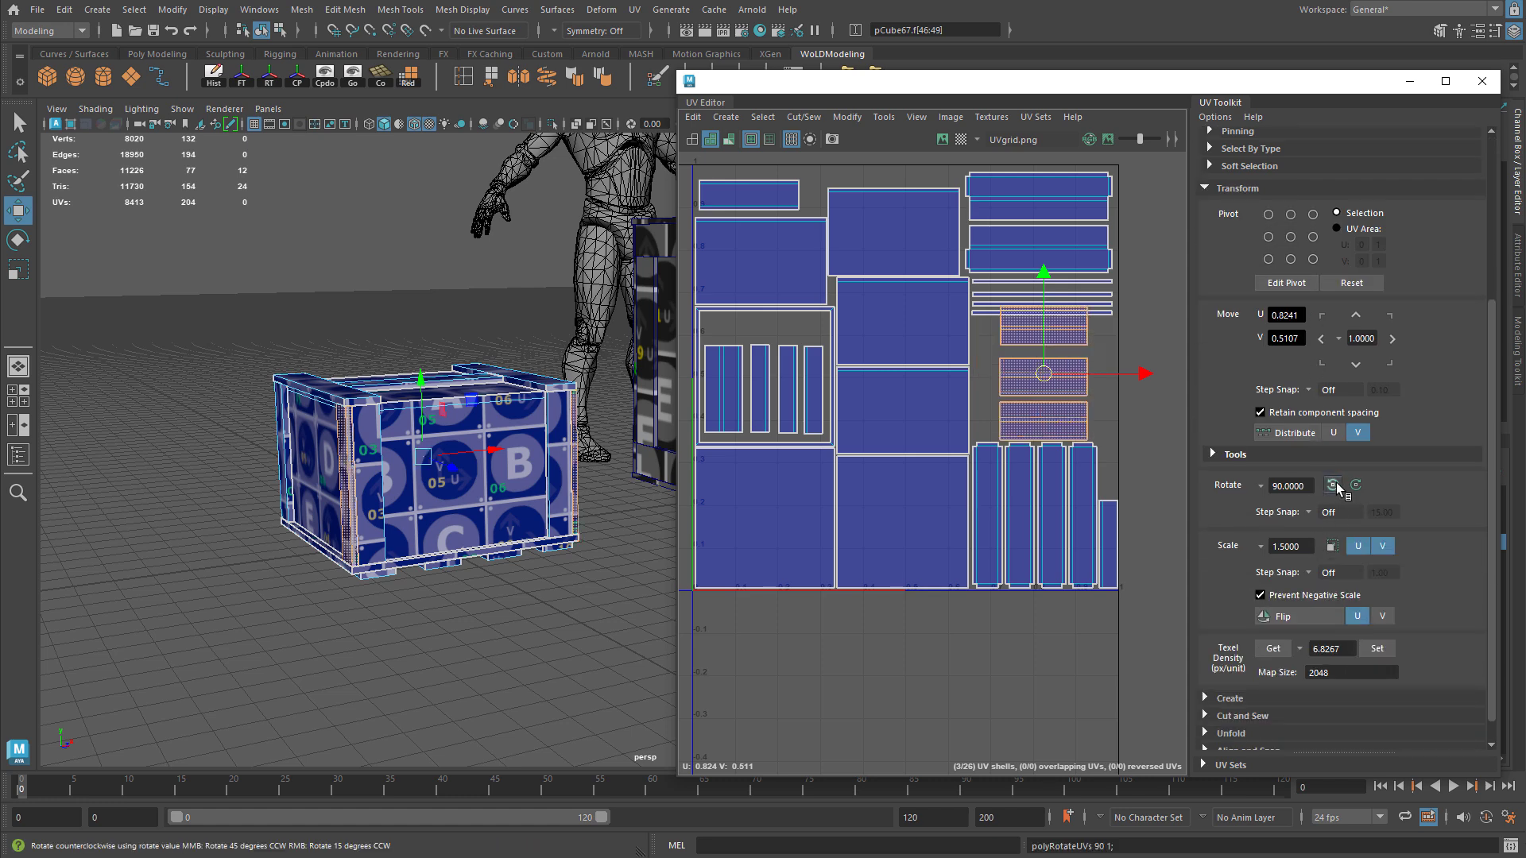
pyautogui.scroll(5, 993, 381)
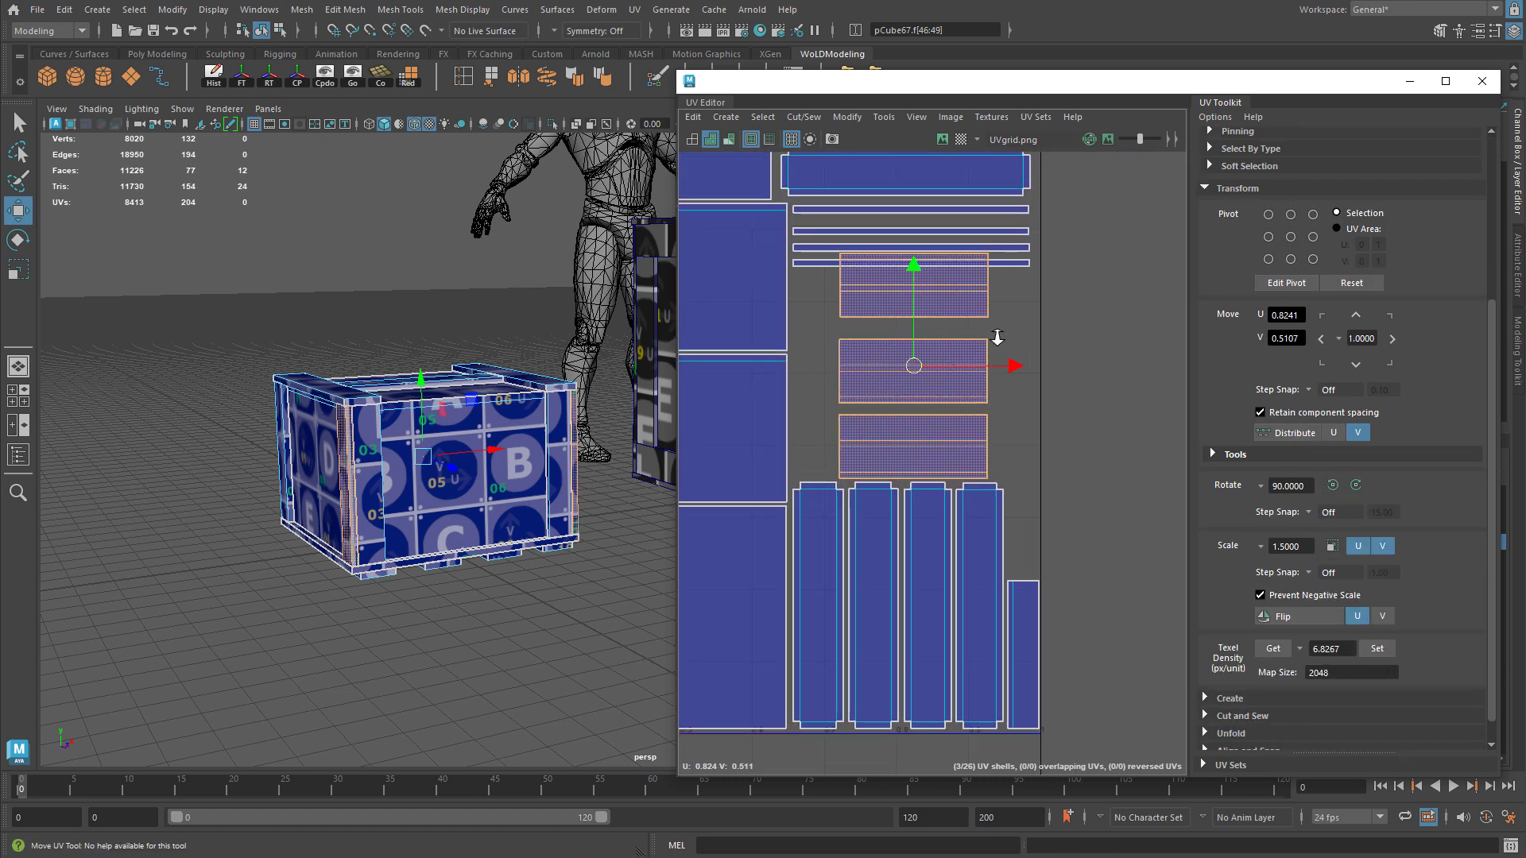
# Reposition two rotated shells, moving one lower-left and nudging the middle one down-right
pyautogui.click(905, 469)
pyautogui.moveTo(906, 469); pyautogui.dragTo(861, 468)
pyautogui.click(913, 403)
pyautogui.moveTo(928, 383); pyautogui.dragTo(964, 387)
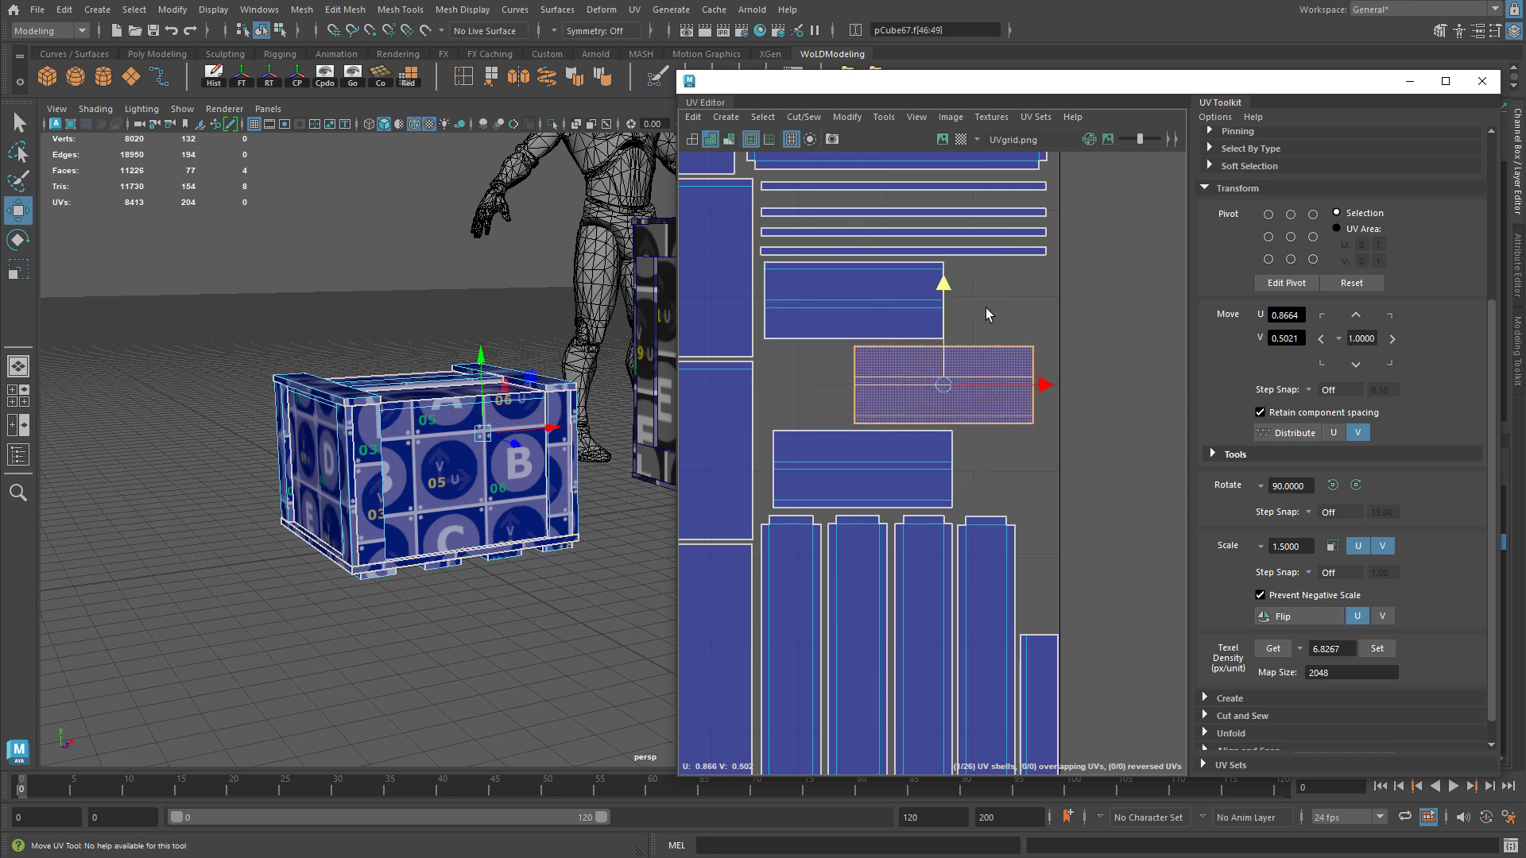
# Rotate the four thin strips in the left group 90° to horizontal
pyautogui.scroll(-3, 973, 360)
pyautogui.moveTo(826, 337); pyautogui.dragTo(928, 415)
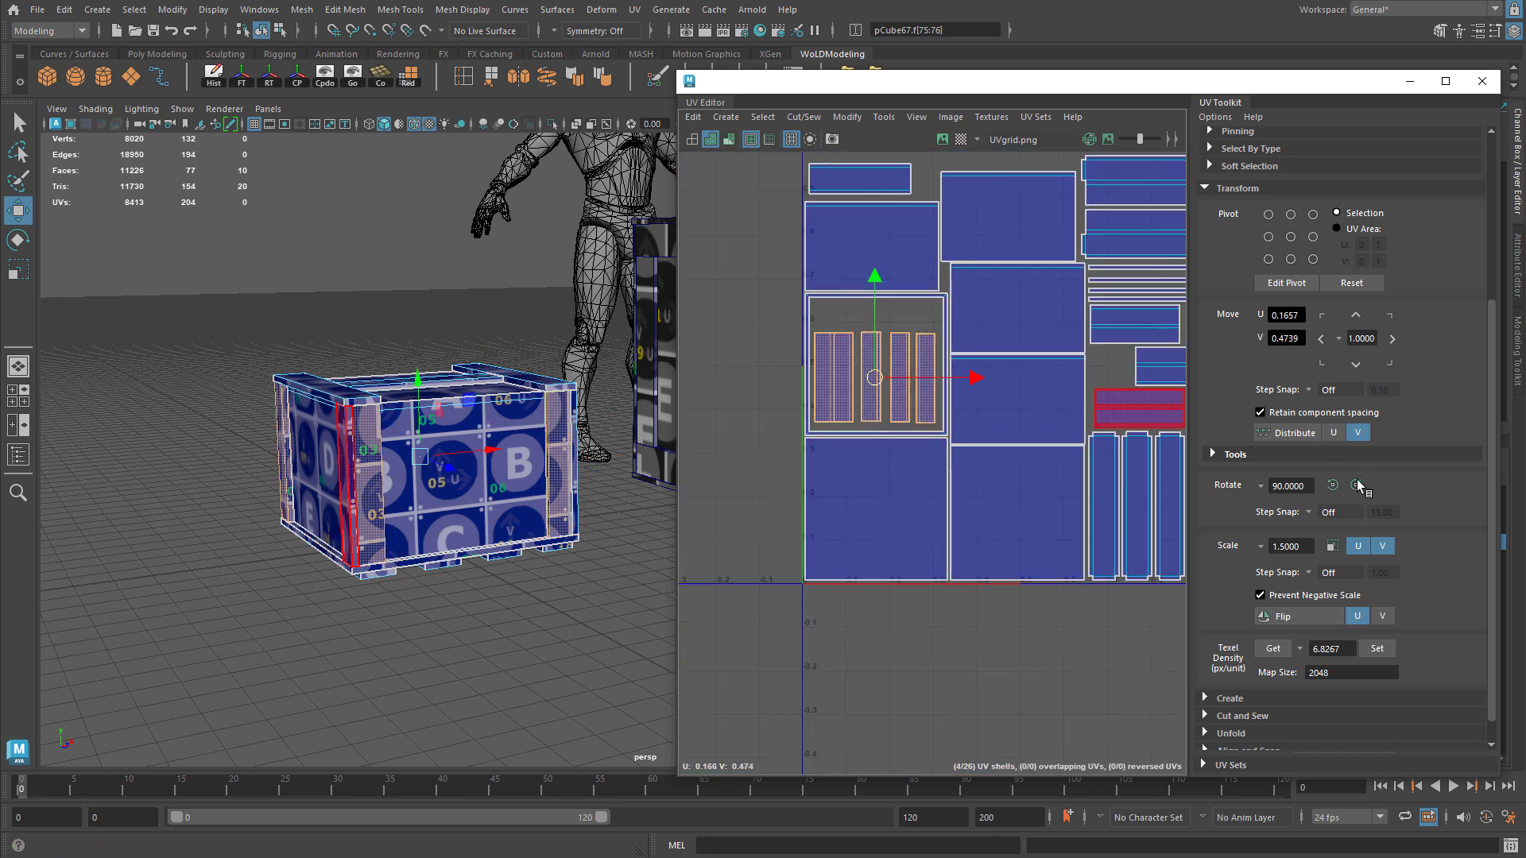
pyautogui.click(1332, 486)
pyautogui.scroll(5, 882, 341)
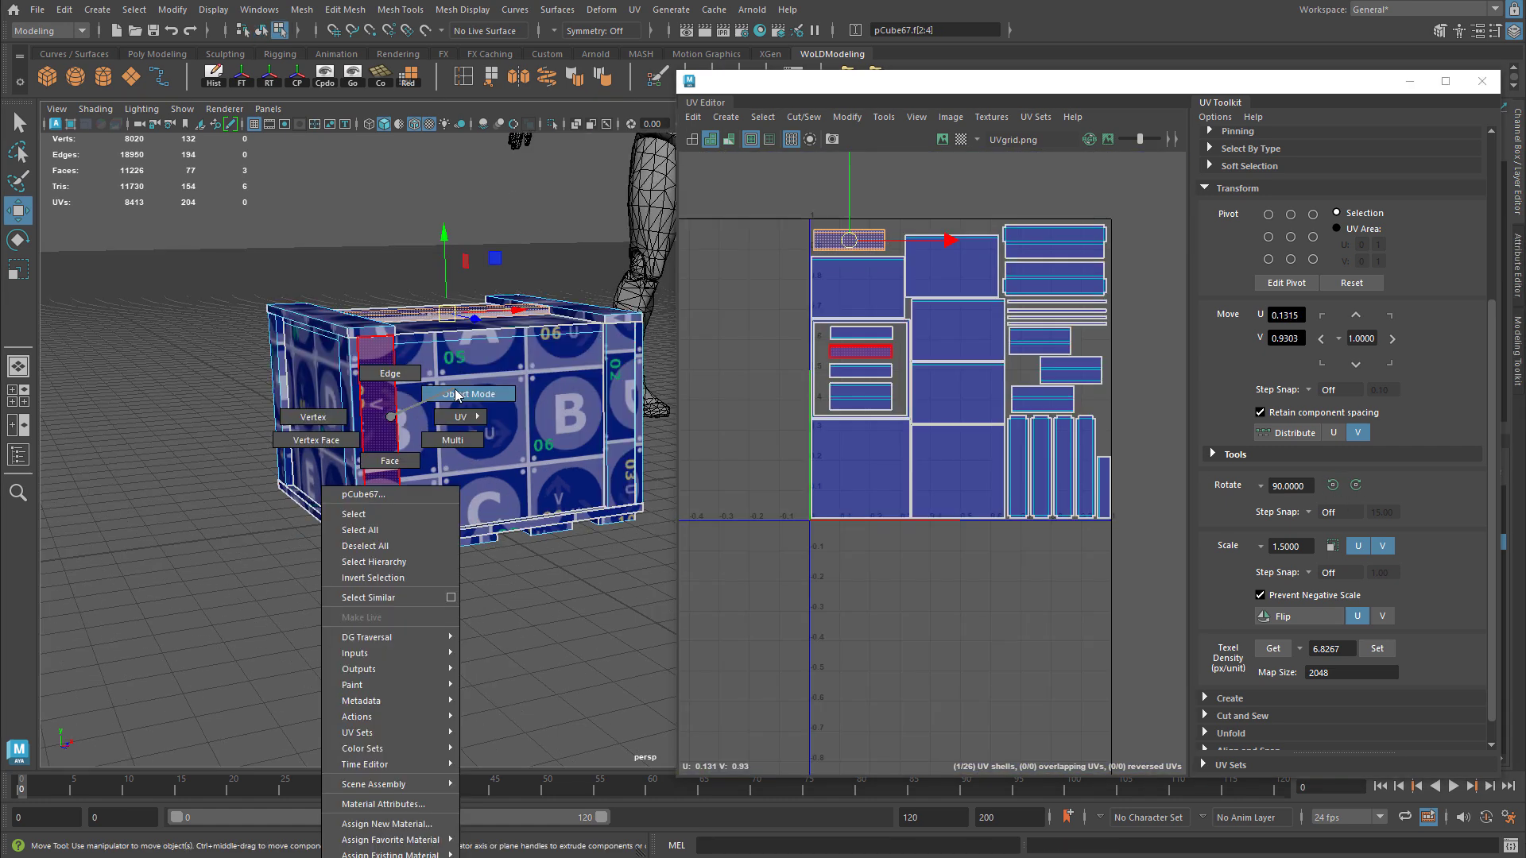
# Reselect the whole crate and export it as supply_crate_updated.fbx via Export Selection
pyautogui.moveTo(374, 426); pyautogui.dragTo(476, 379, button='right')
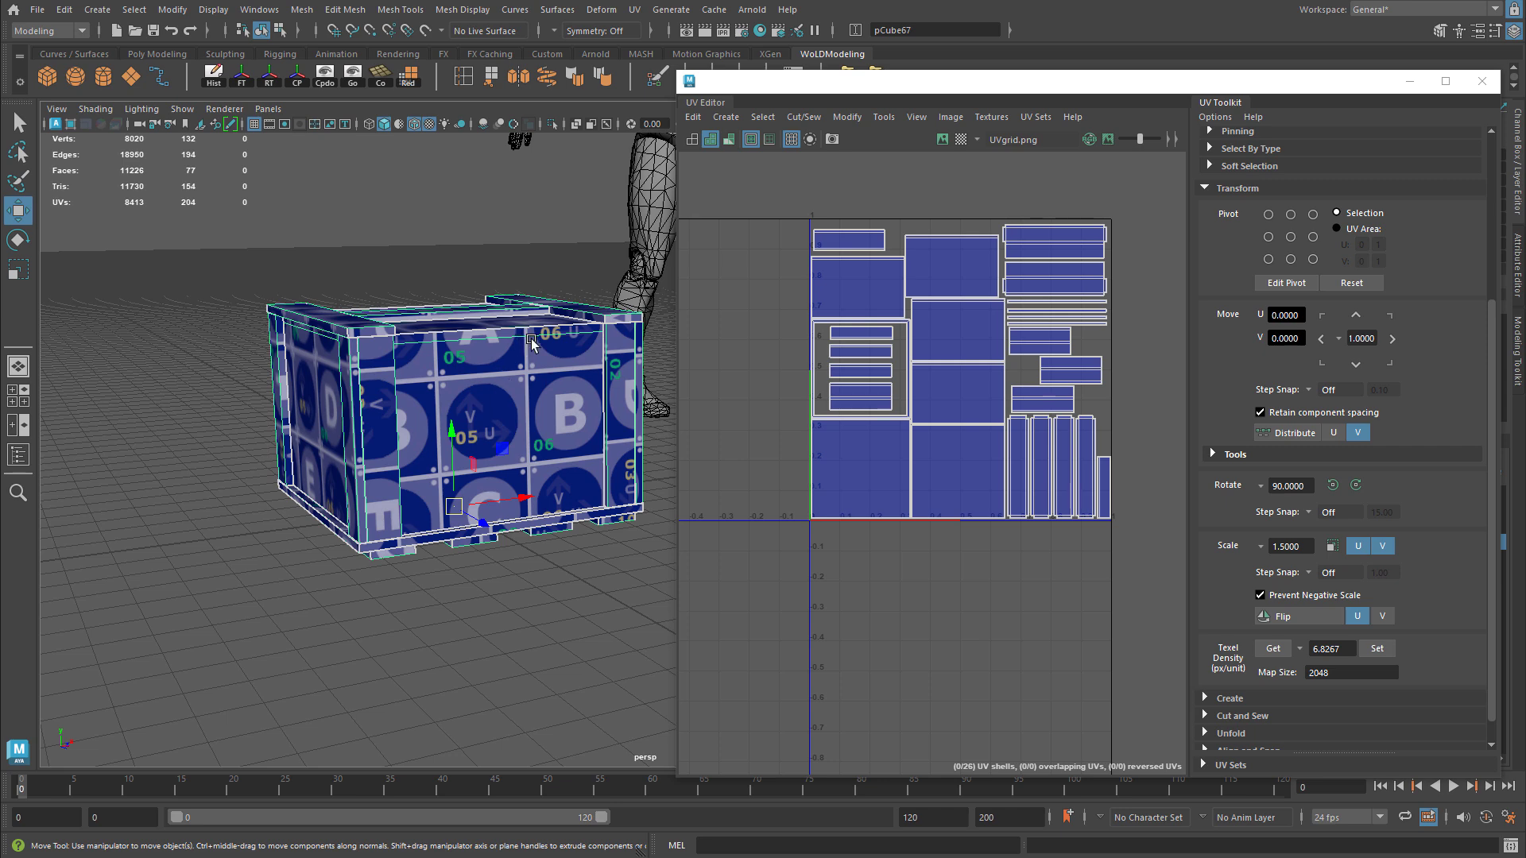
pyautogui.hotkey('ctrl', 'w')
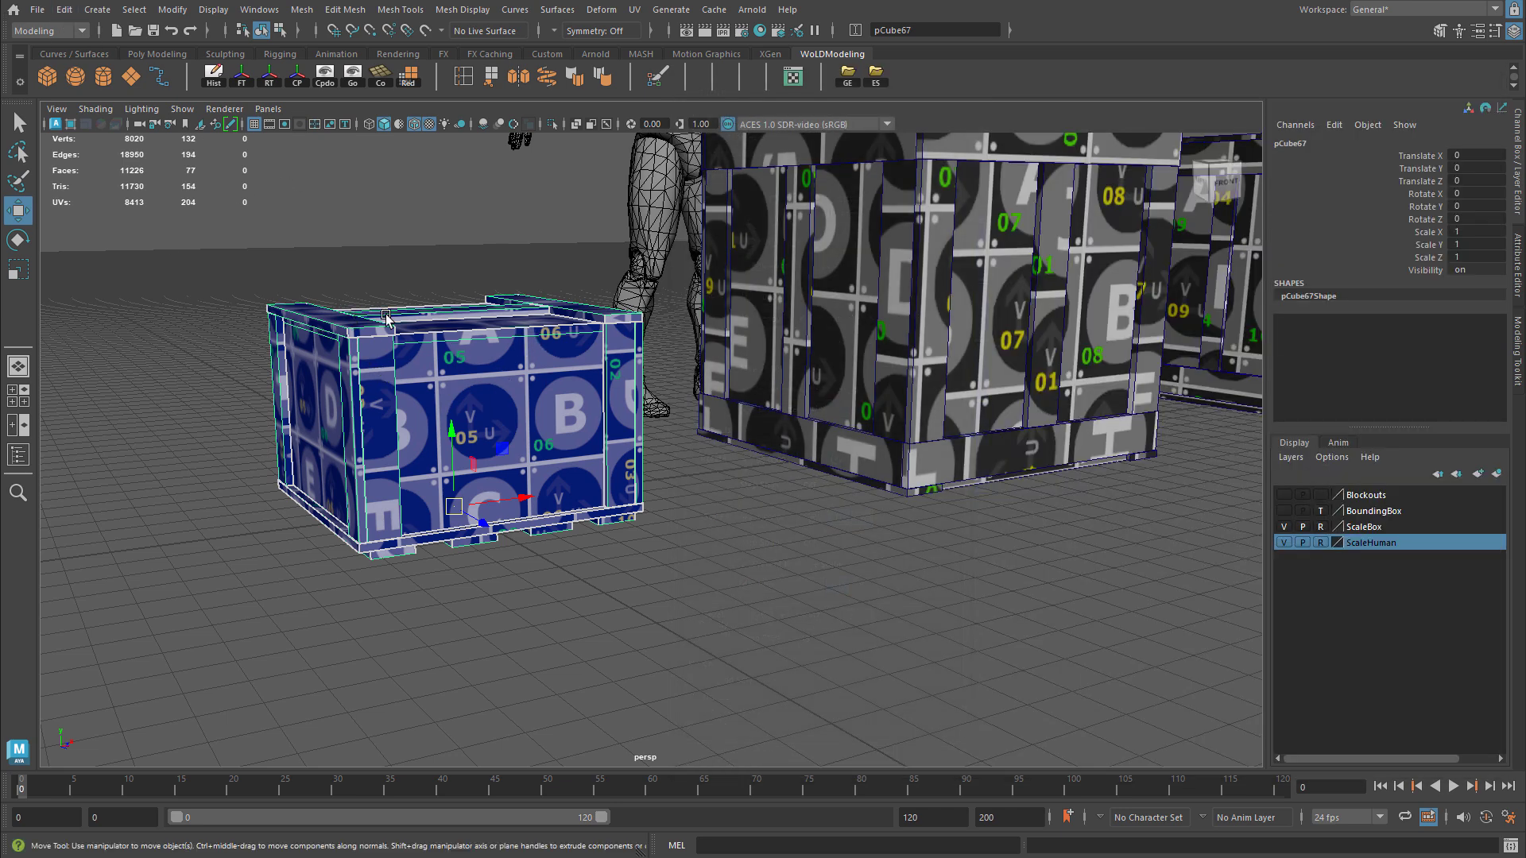
pyautogui.click(49, 11)
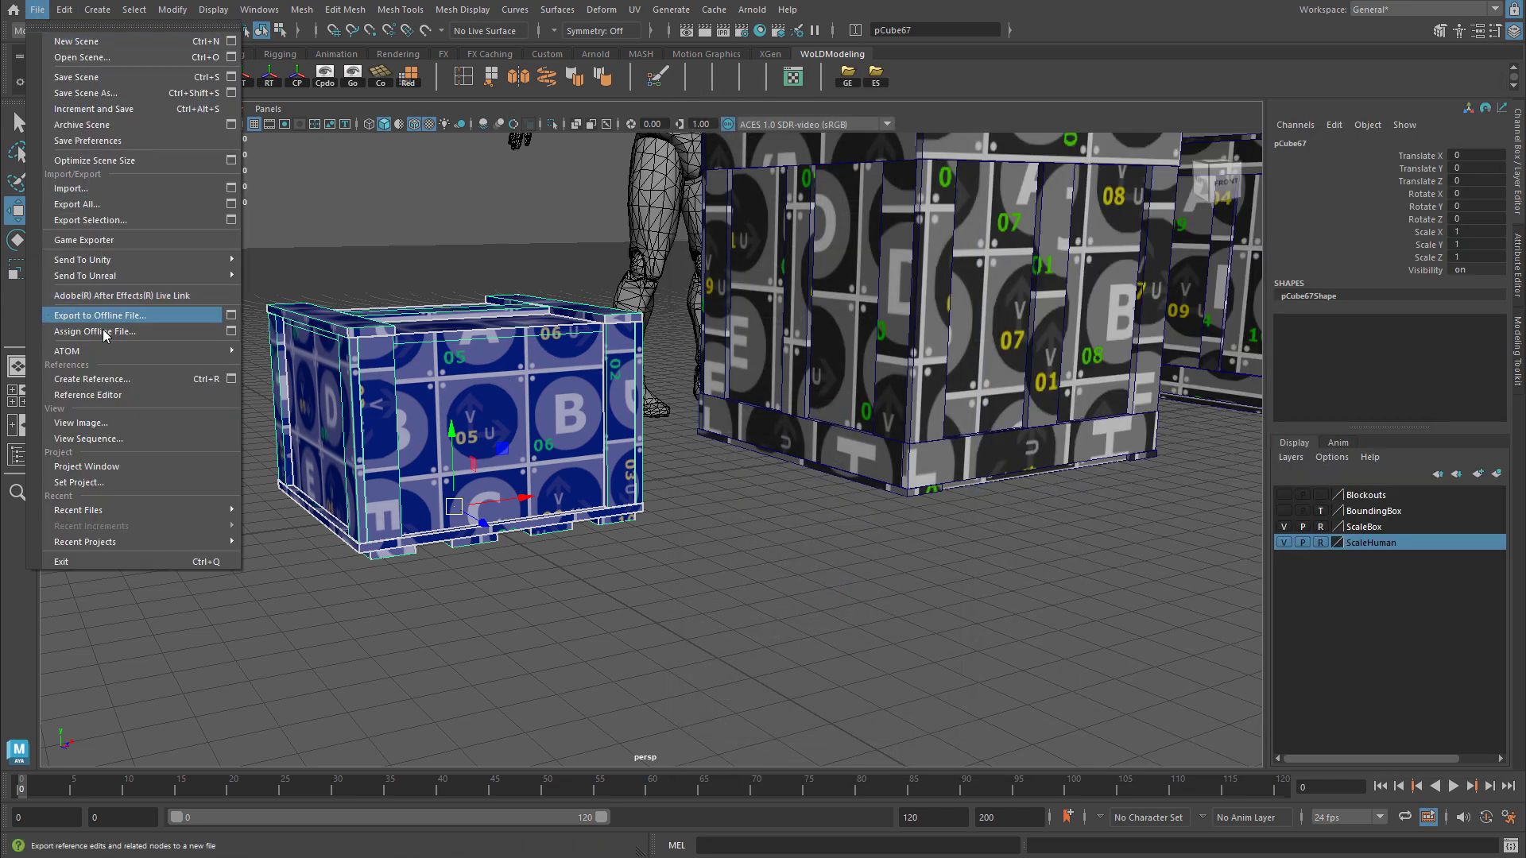
pyautogui.click(112, 220)
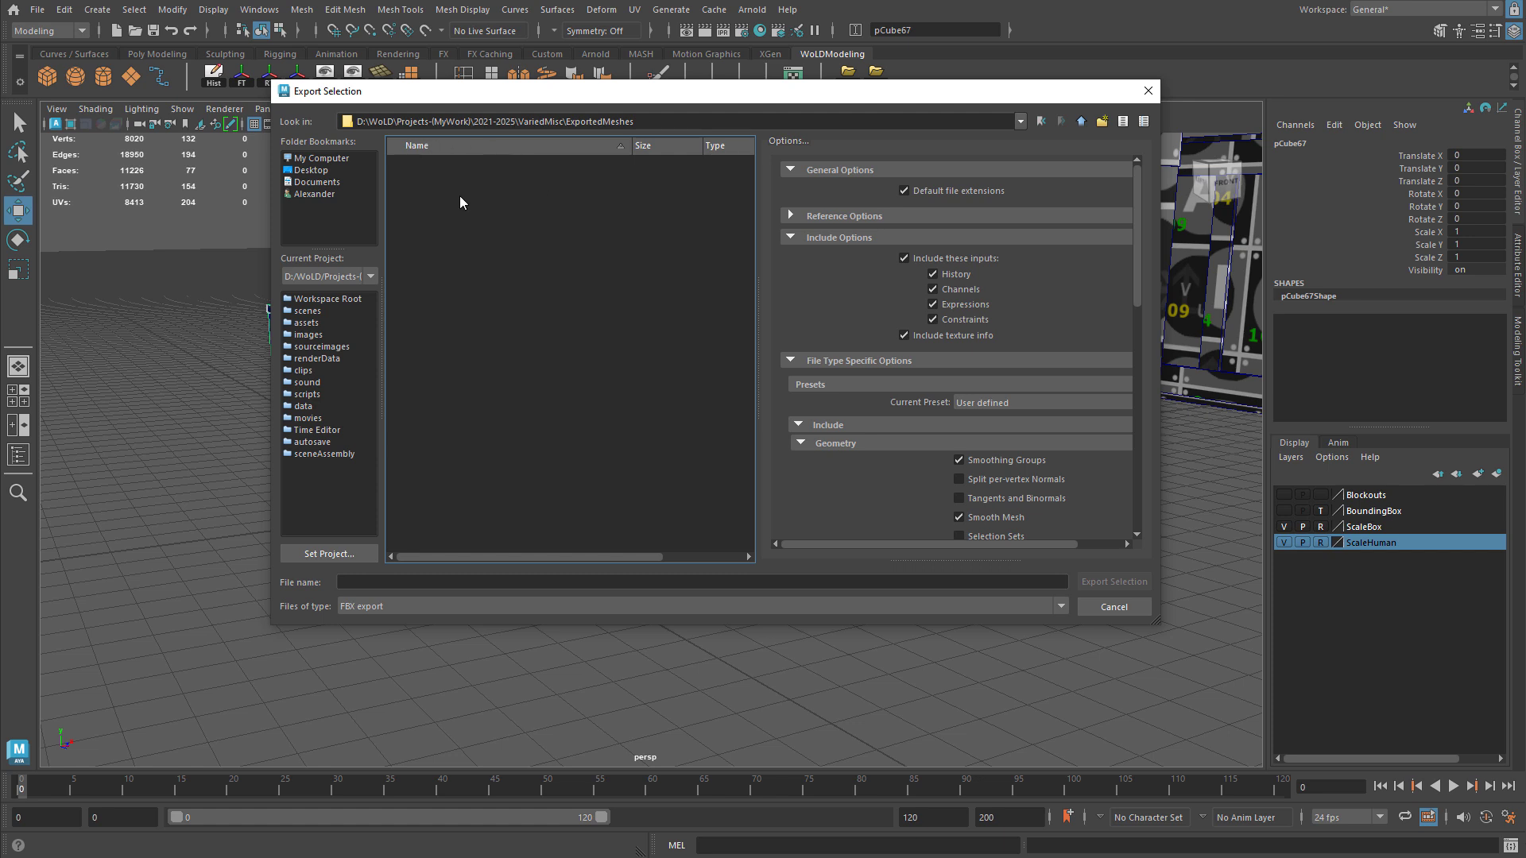
pyautogui.click(496, 580)
pyautogui.write('supply_cra')
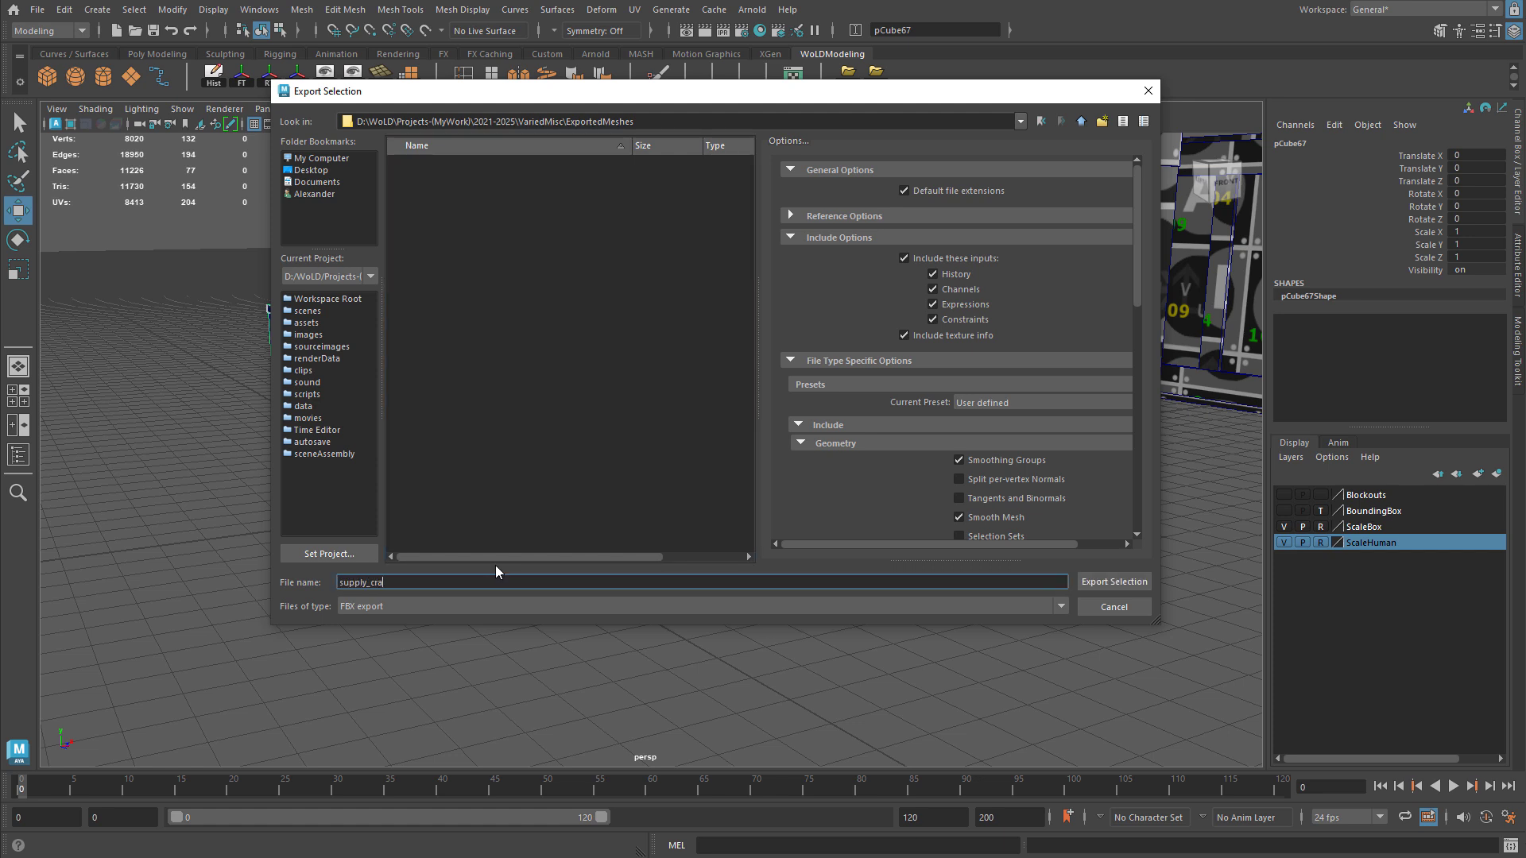
pyautogui.write('te_updated')
pyautogui.scroll(-3, 1033, 369)
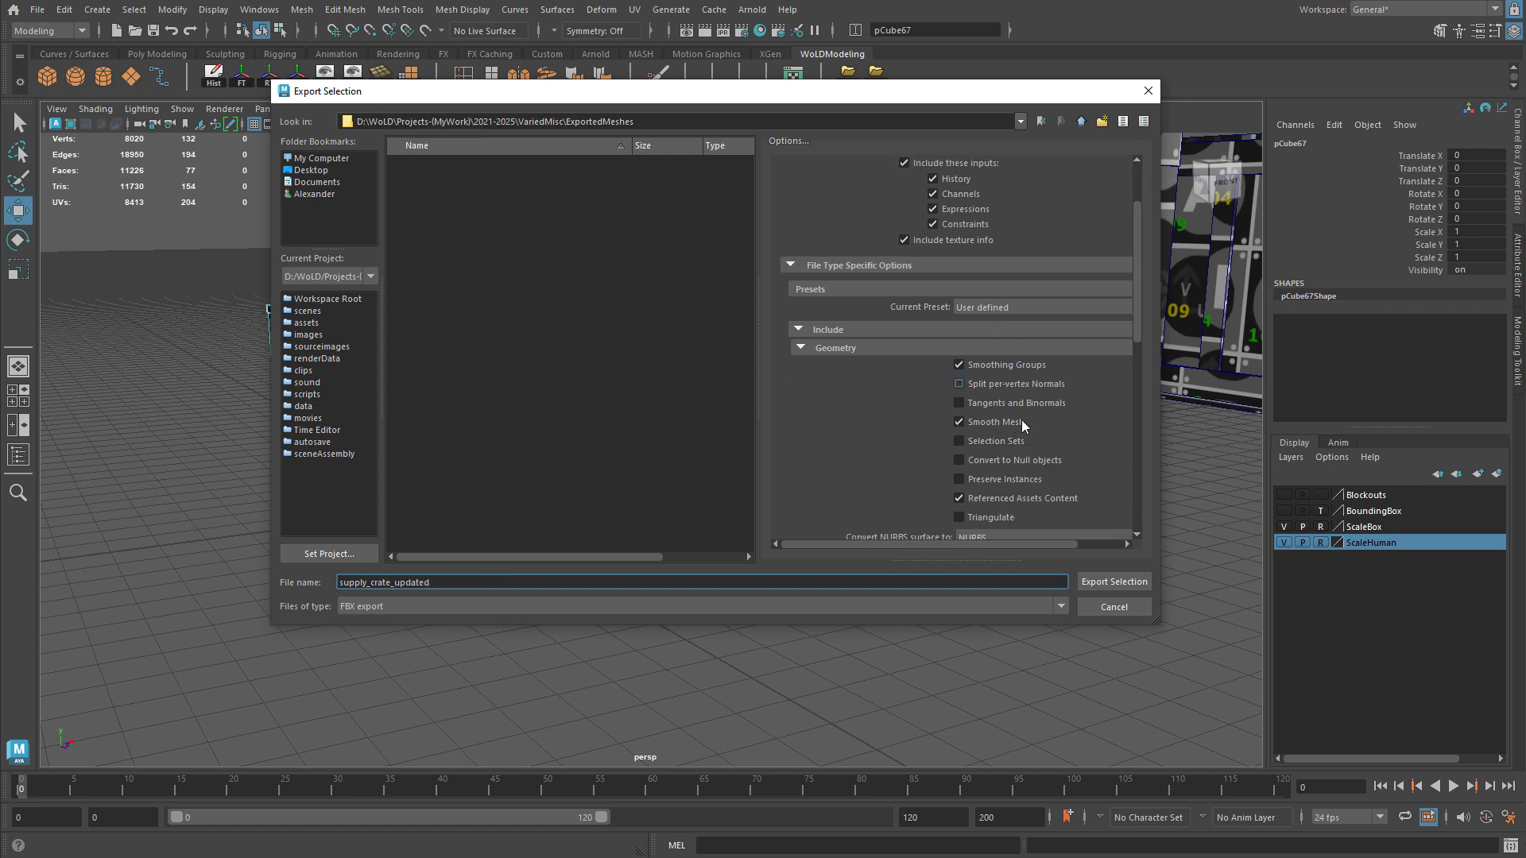
pyautogui.click(1113, 581)
pyautogui.hotkey('alt', 'Tab')
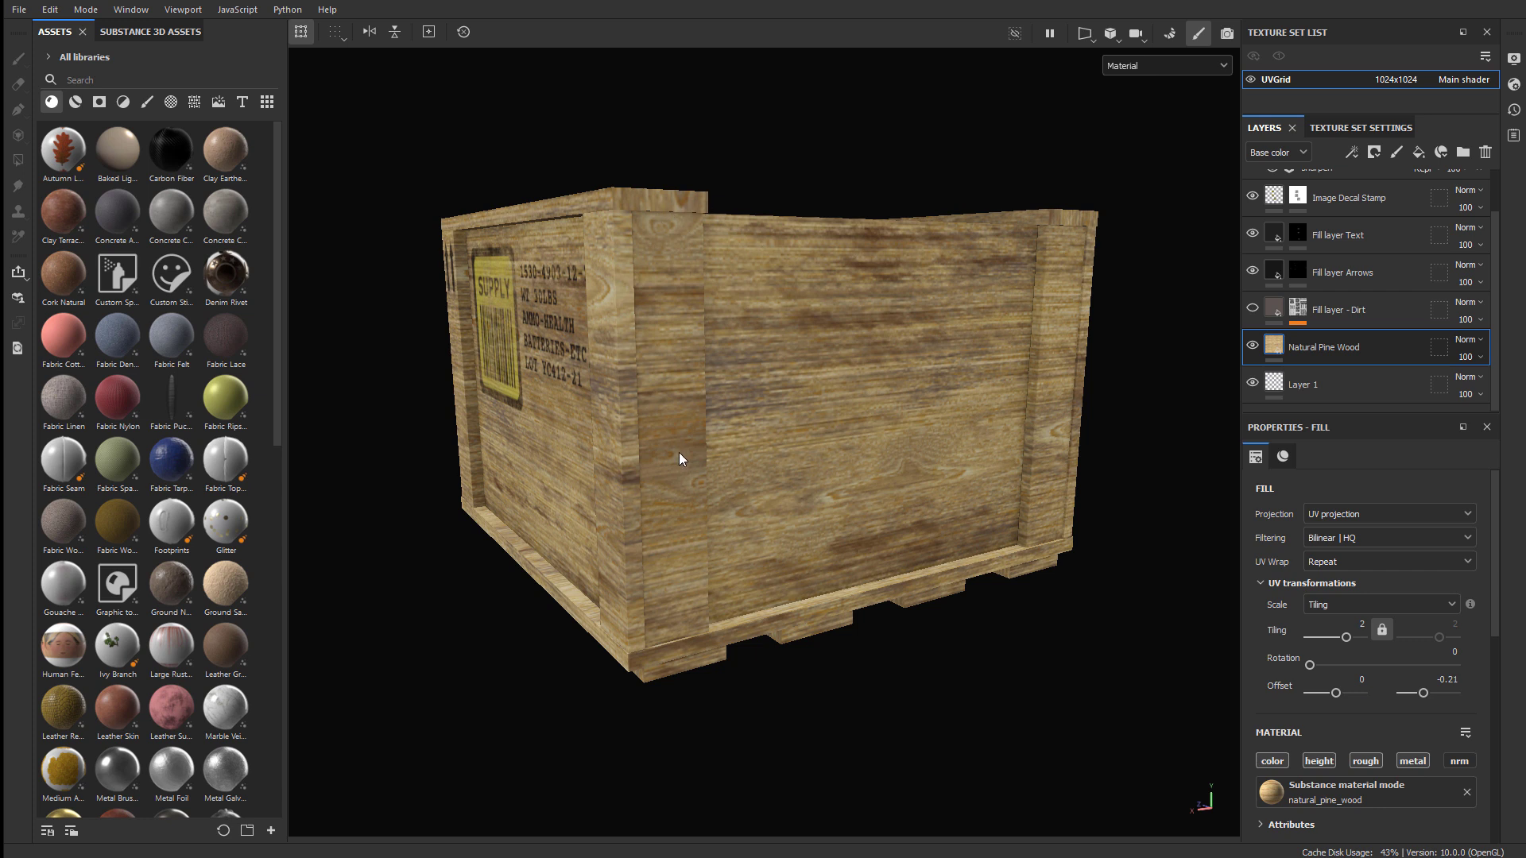
# Open the Edit menu in Substance 3D Painter
pyautogui.click(50, 11)
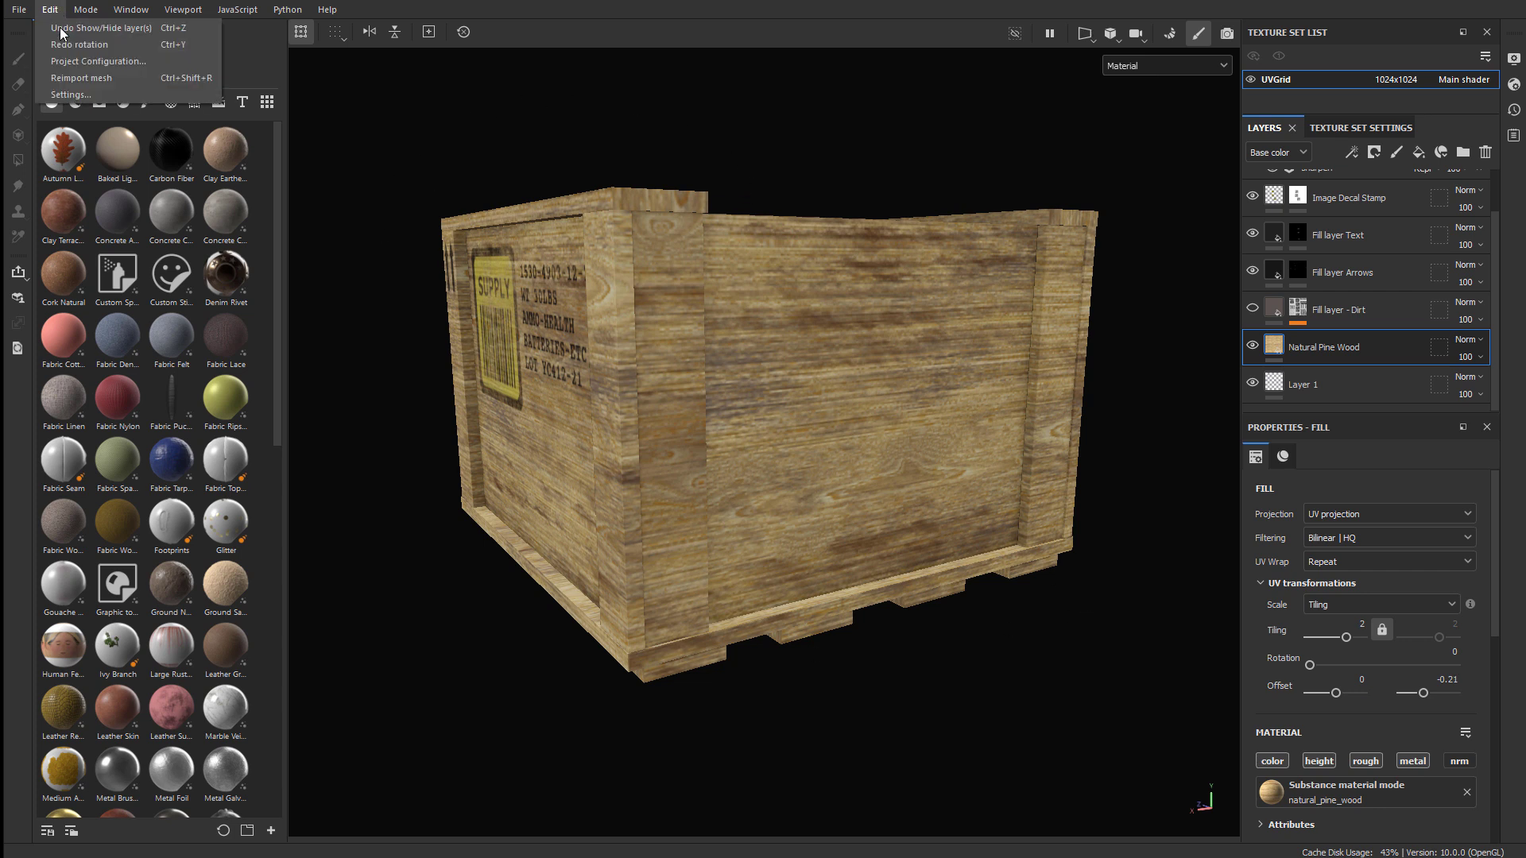
# In Project Configuration, swap the mesh for supply_crate_updated.fbx and confirm the reload
pyautogui.click(78, 66)
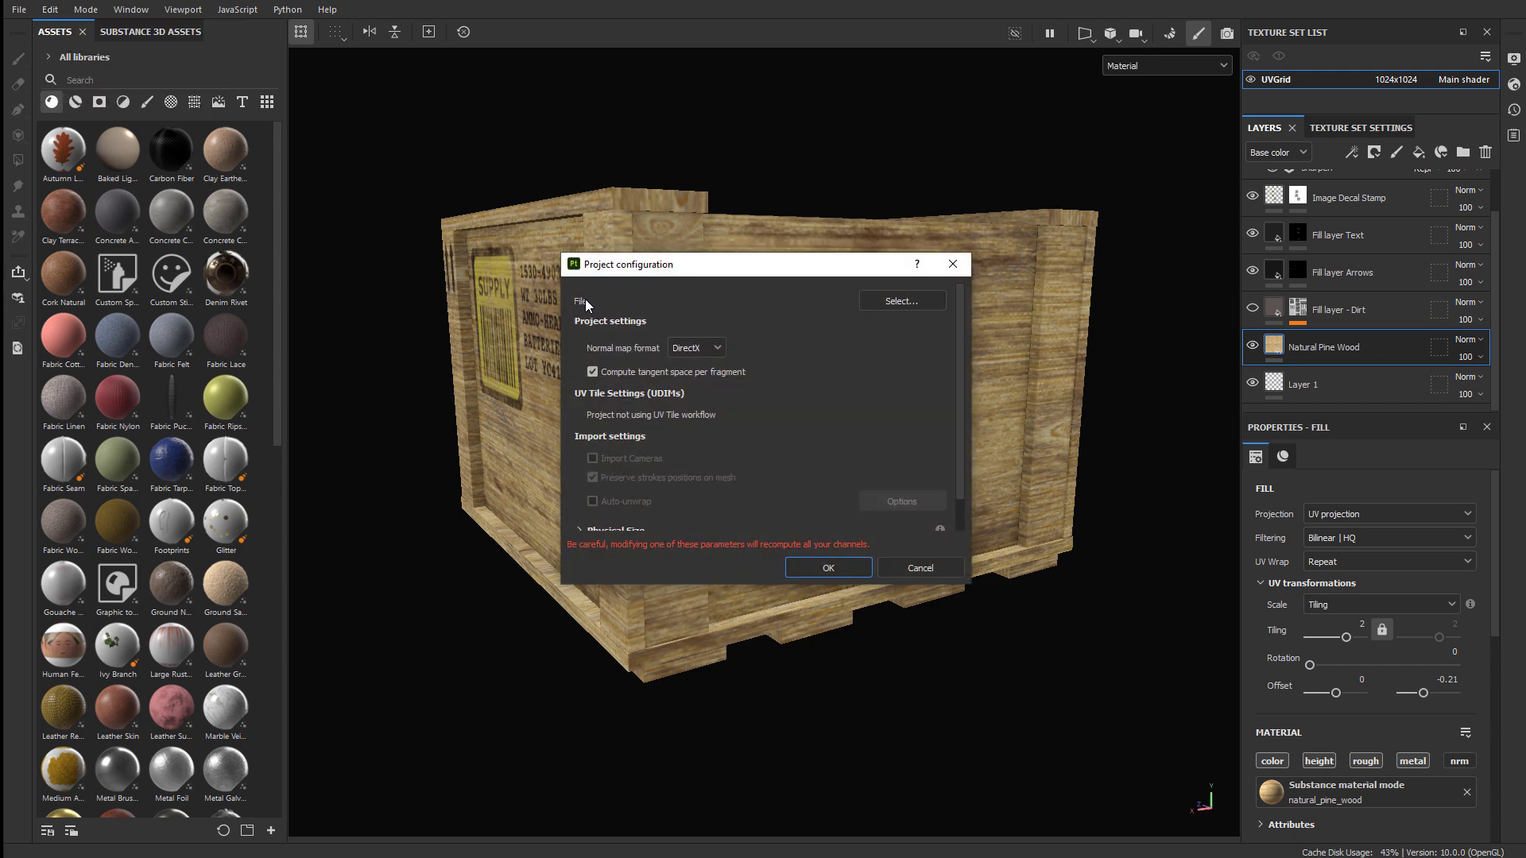
pyautogui.click(892, 303)
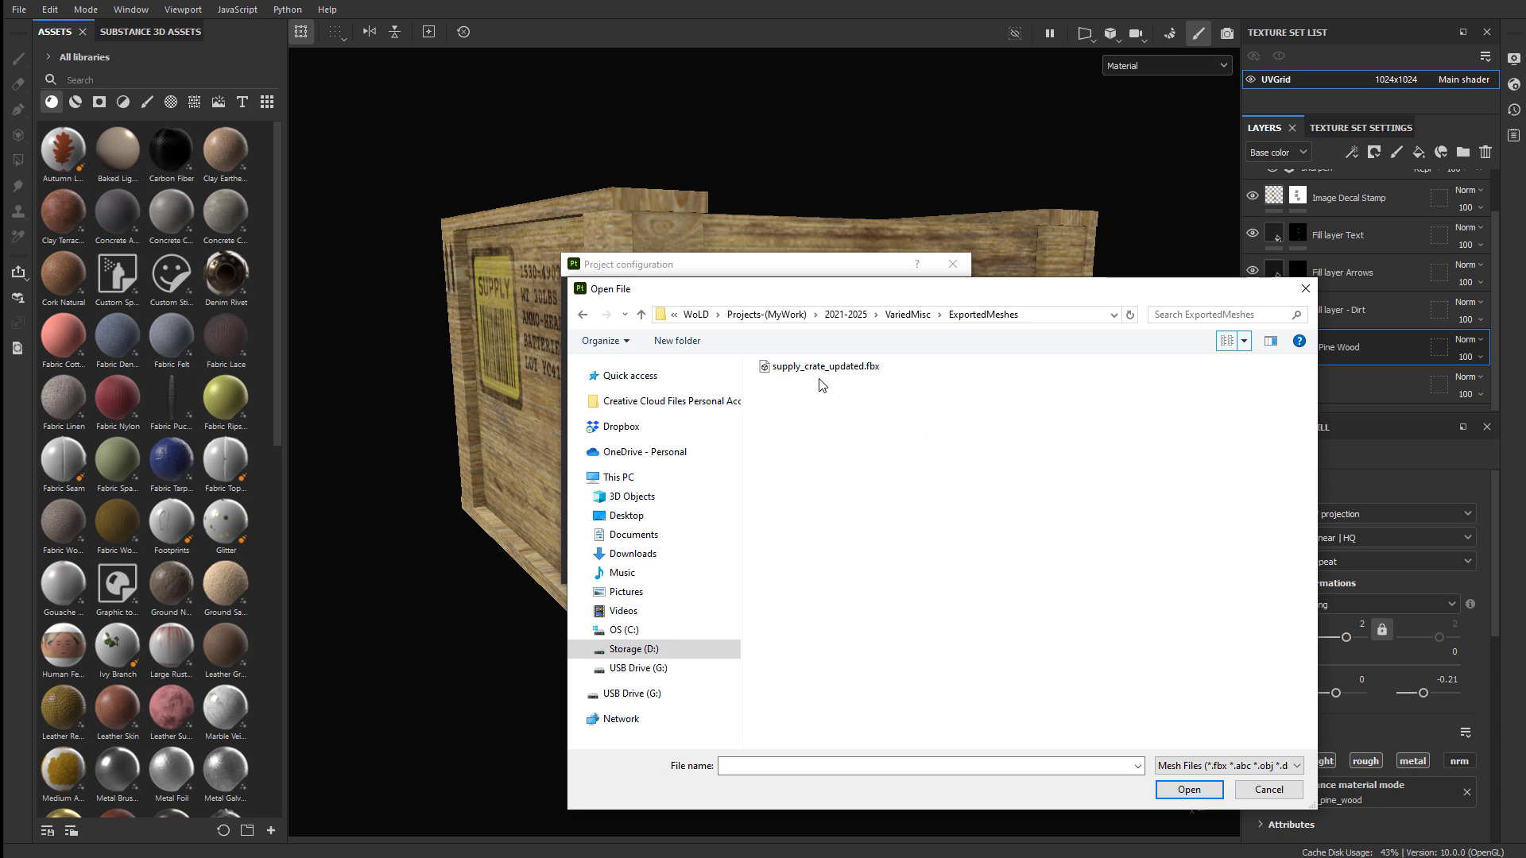
pyautogui.click(819, 372)
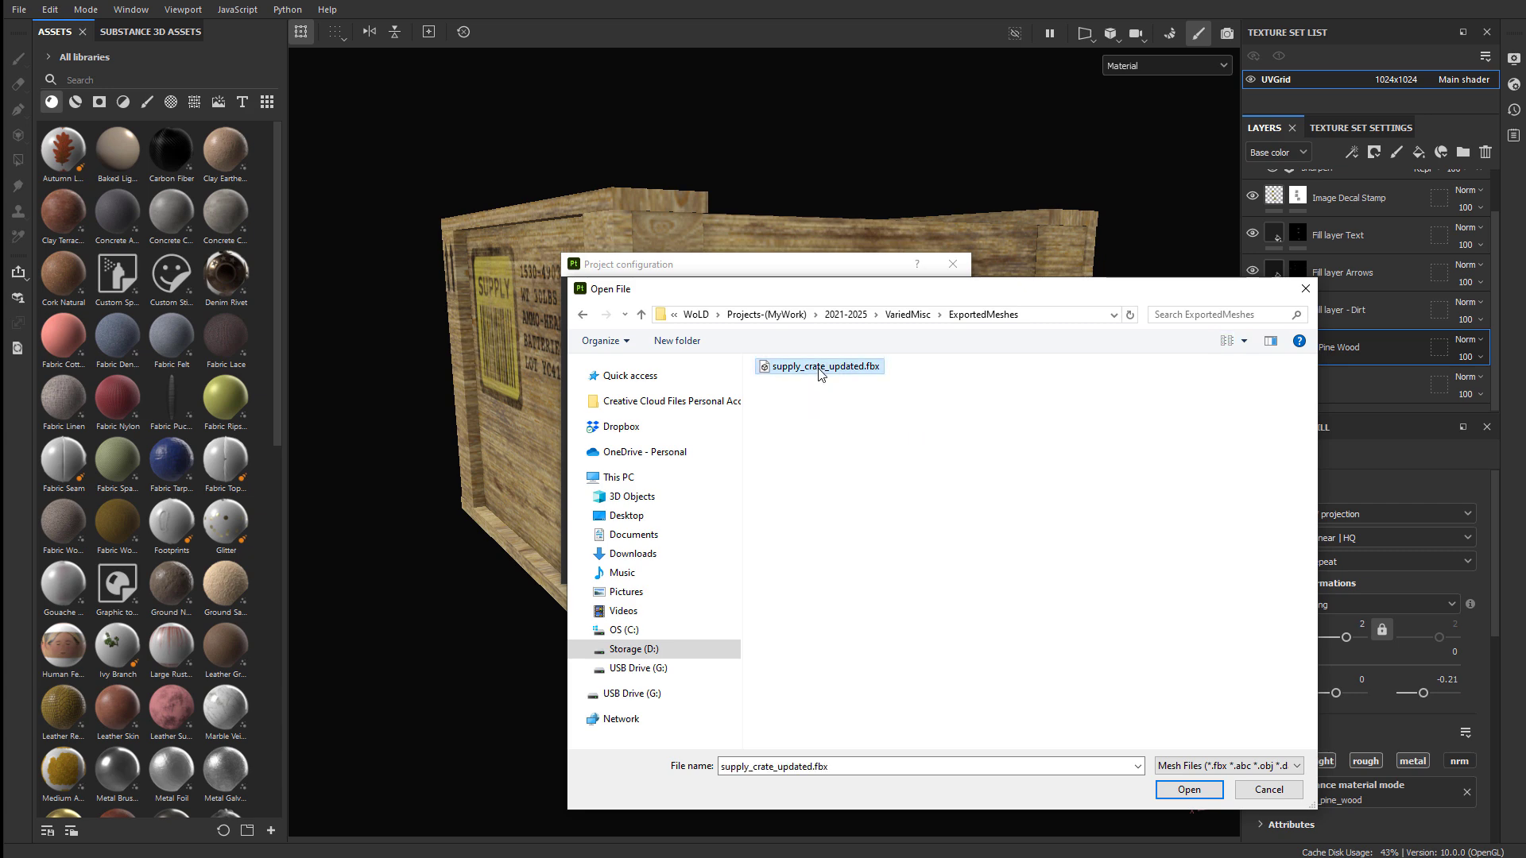
pyautogui.doubleClick(821, 372)
pyautogui.click(841, 574)
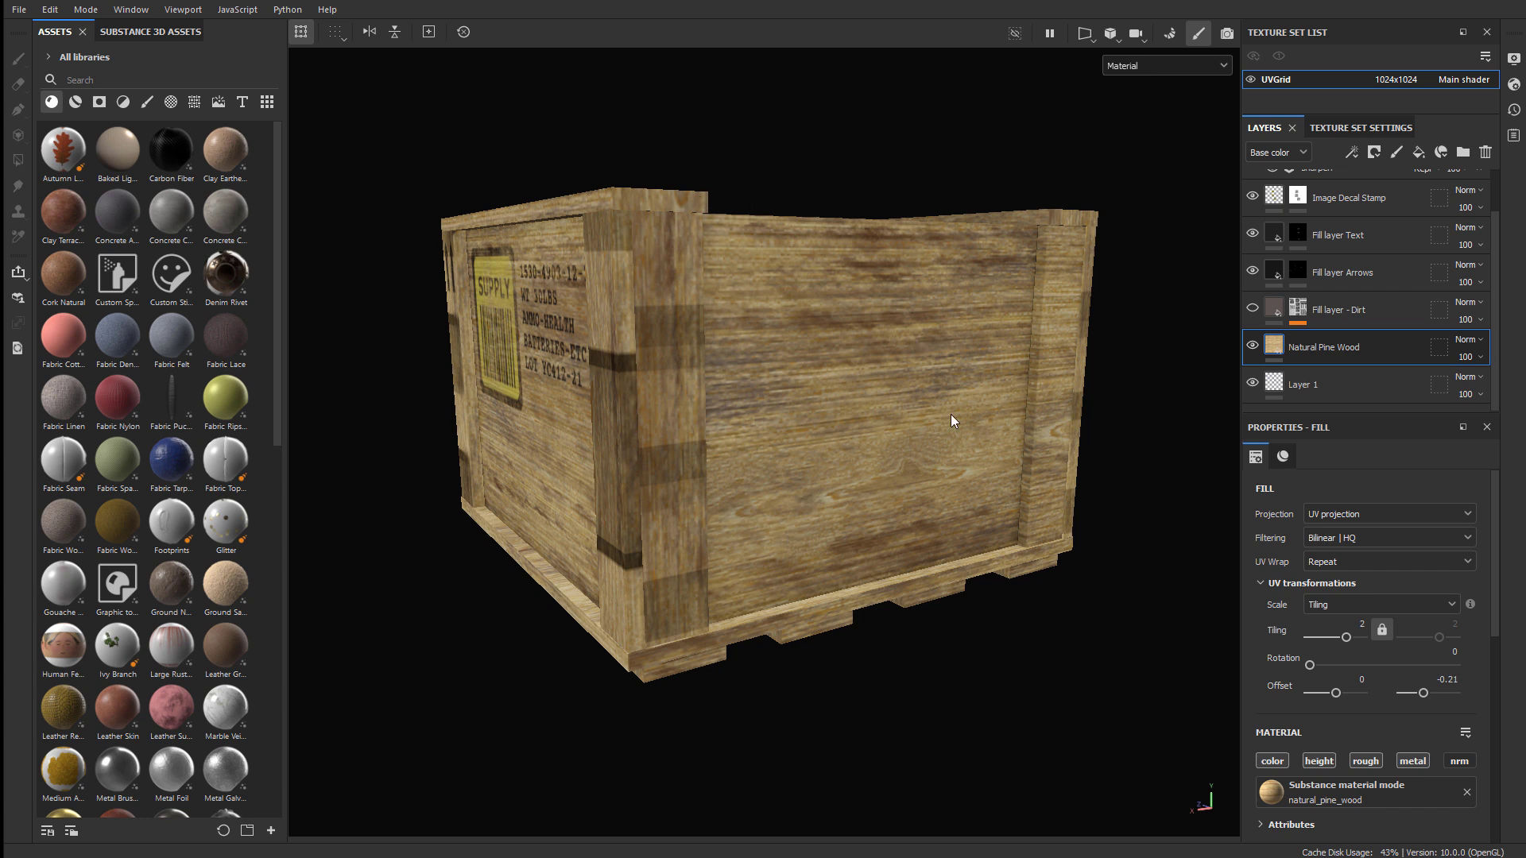
# Bake the mesh maps for the updated crate and return to painting mode
pyautogui.click(1171, 31)
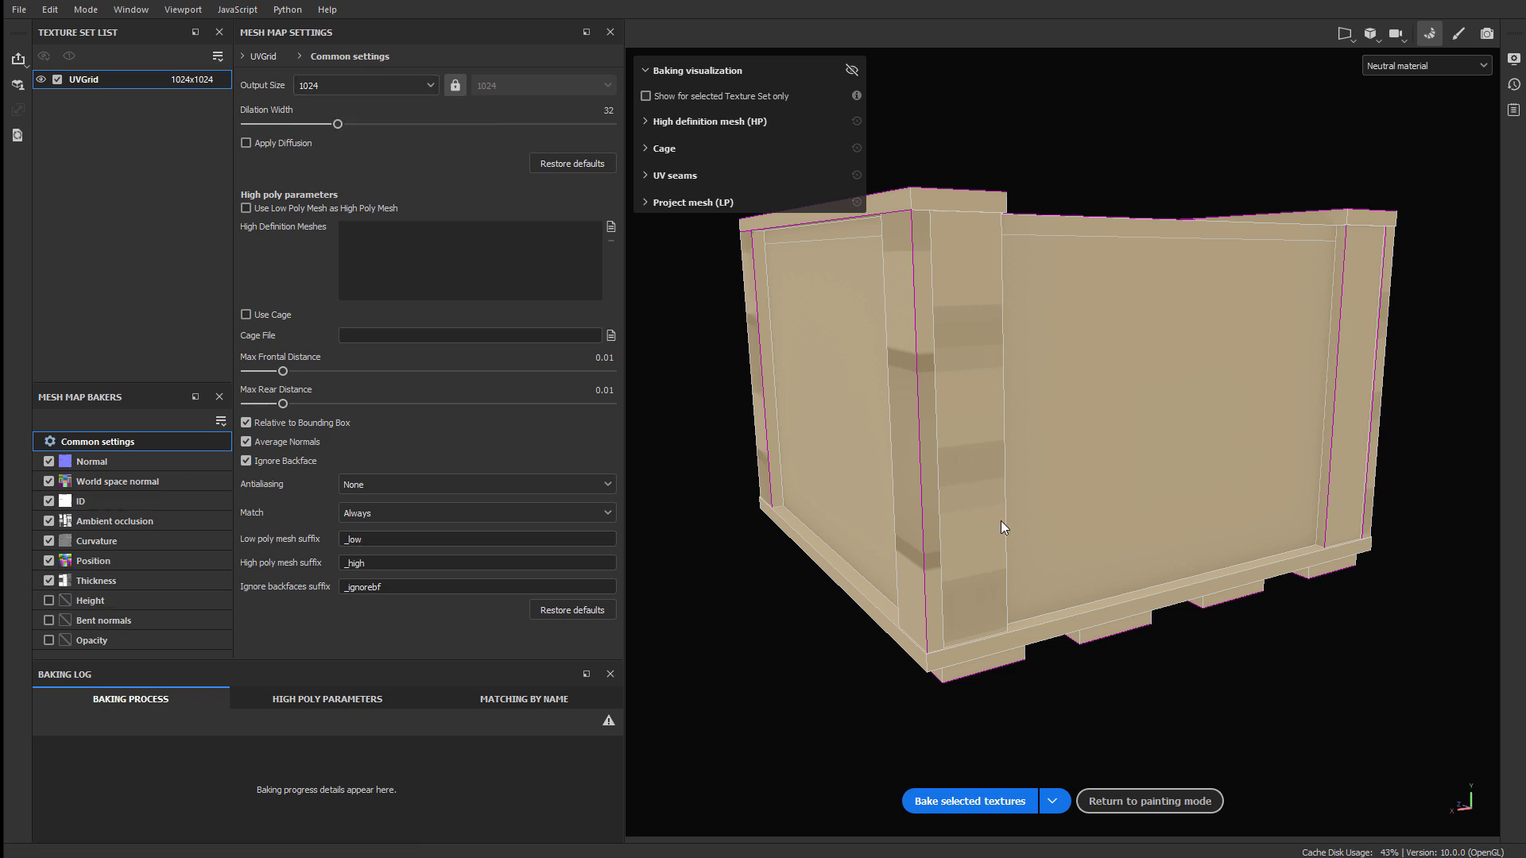
pyautogui.click(970, 803)
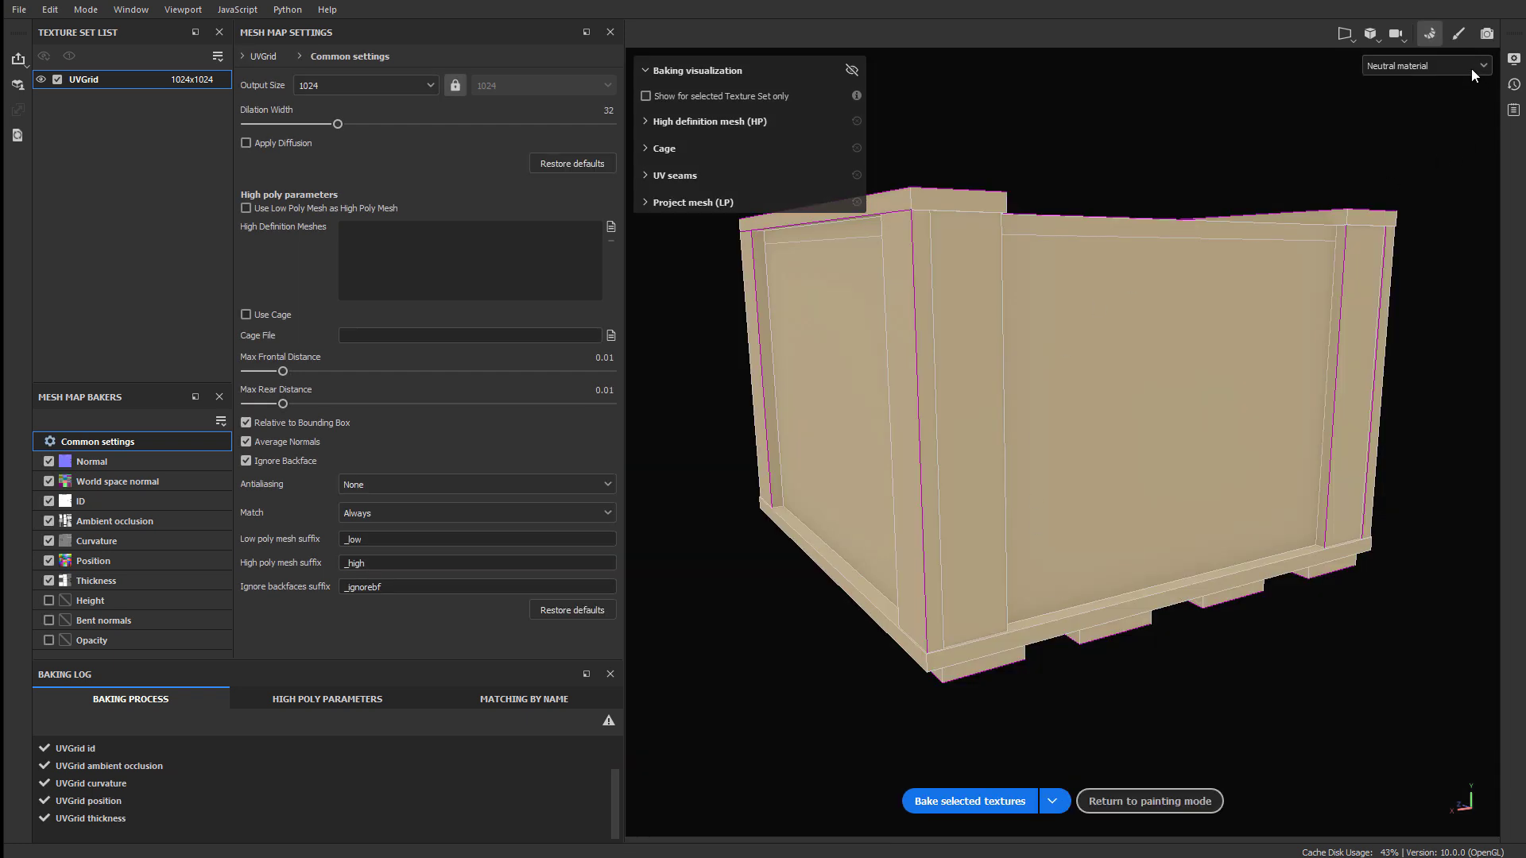
pyautogui.click(1461, 35)
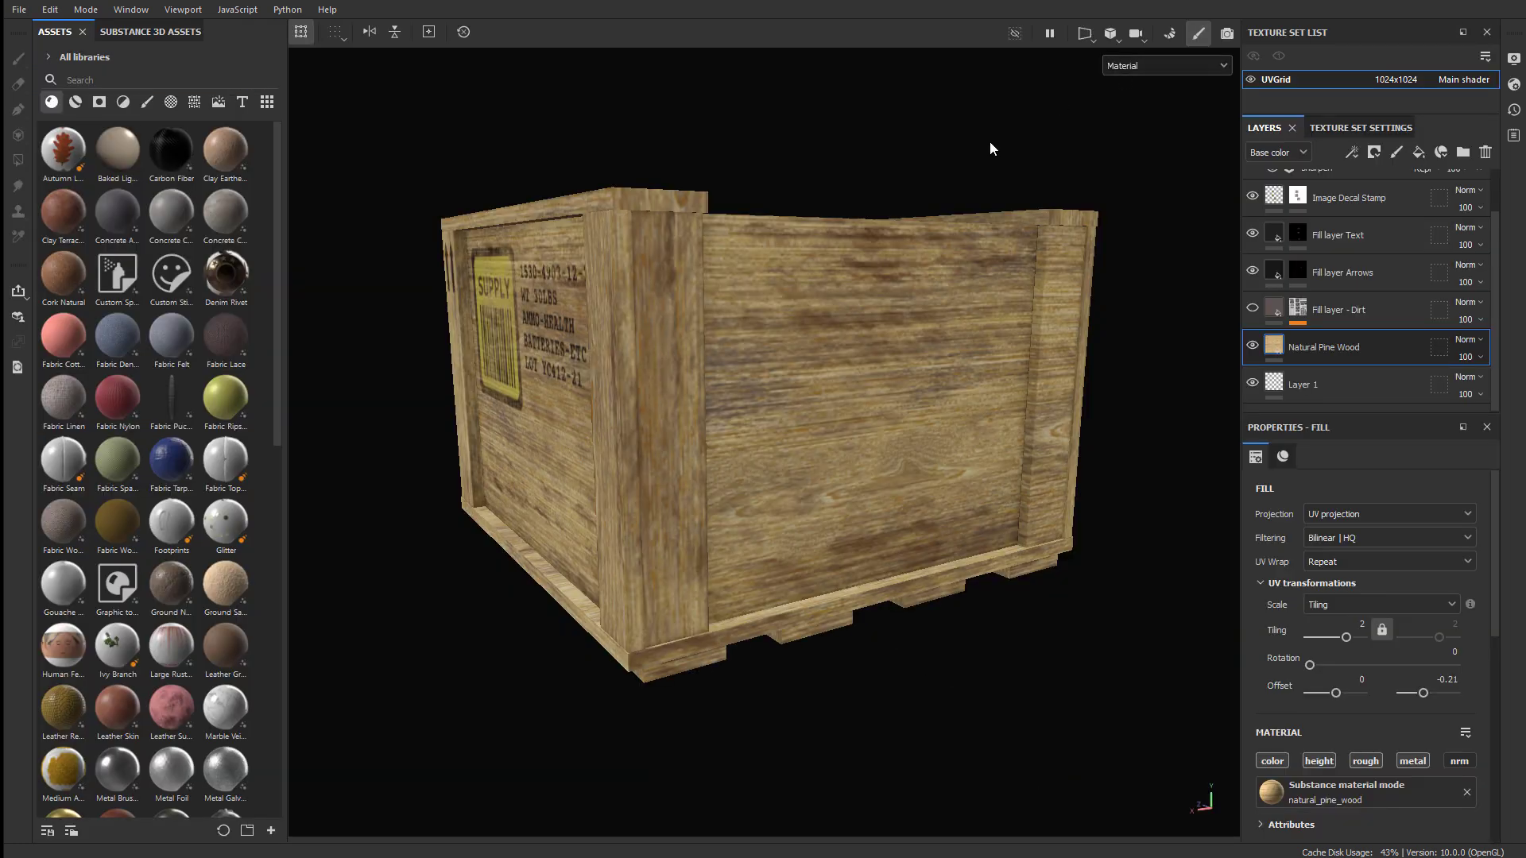
# Orbit the crate to inspect the rebaked SUPPLY side and top
pyautogui.keyDown('alt'); pyautogui.moveTo(713, 389); pyautogui.dragTo(783, 365); pyautogui.keyUp('alt')
pyautogui.moveTo(784, 365)
pyautogui.keyDown('alt'); pyautogui.mouseDown(button='right')
pyautogui.moveTo(1009, 355)
pyautogui.moveTo(758, 365)
pyautogui.mouseUp(button='right'); pyautogui.keyUp('alt')
pyautogui.keyDown('alt'); pyautogui.moveTo(757, 364); pyautogui.dragTo(667, 491); pyautogui.keyUp('alt')
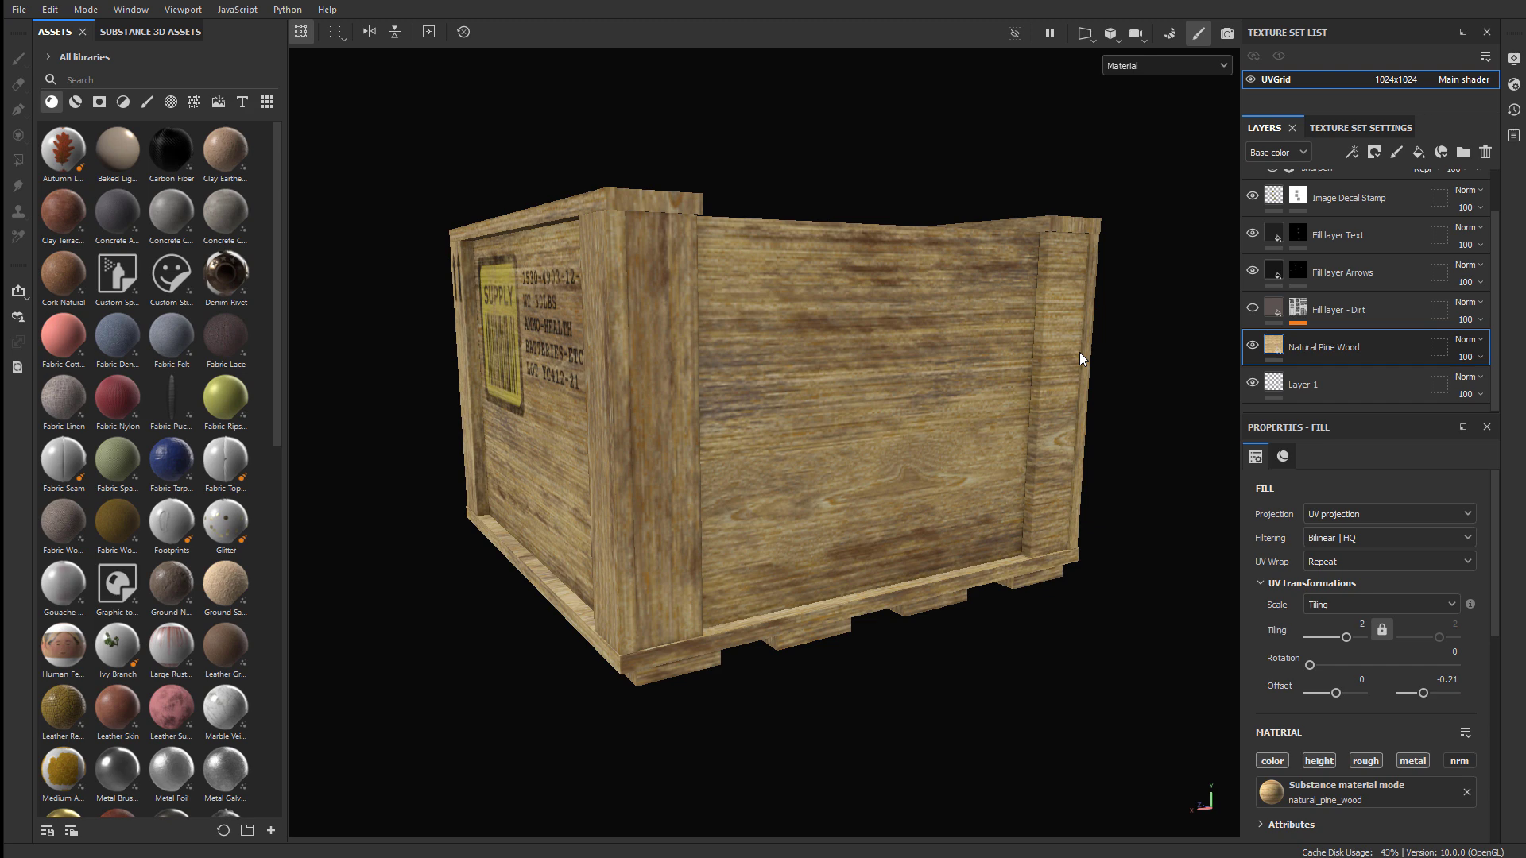
pyautogui.keyDown('alt'); pyautogui.moveTo(1081, 355); pyautogui.dragTo(856, 256); pyautogui.keyUp('alt')
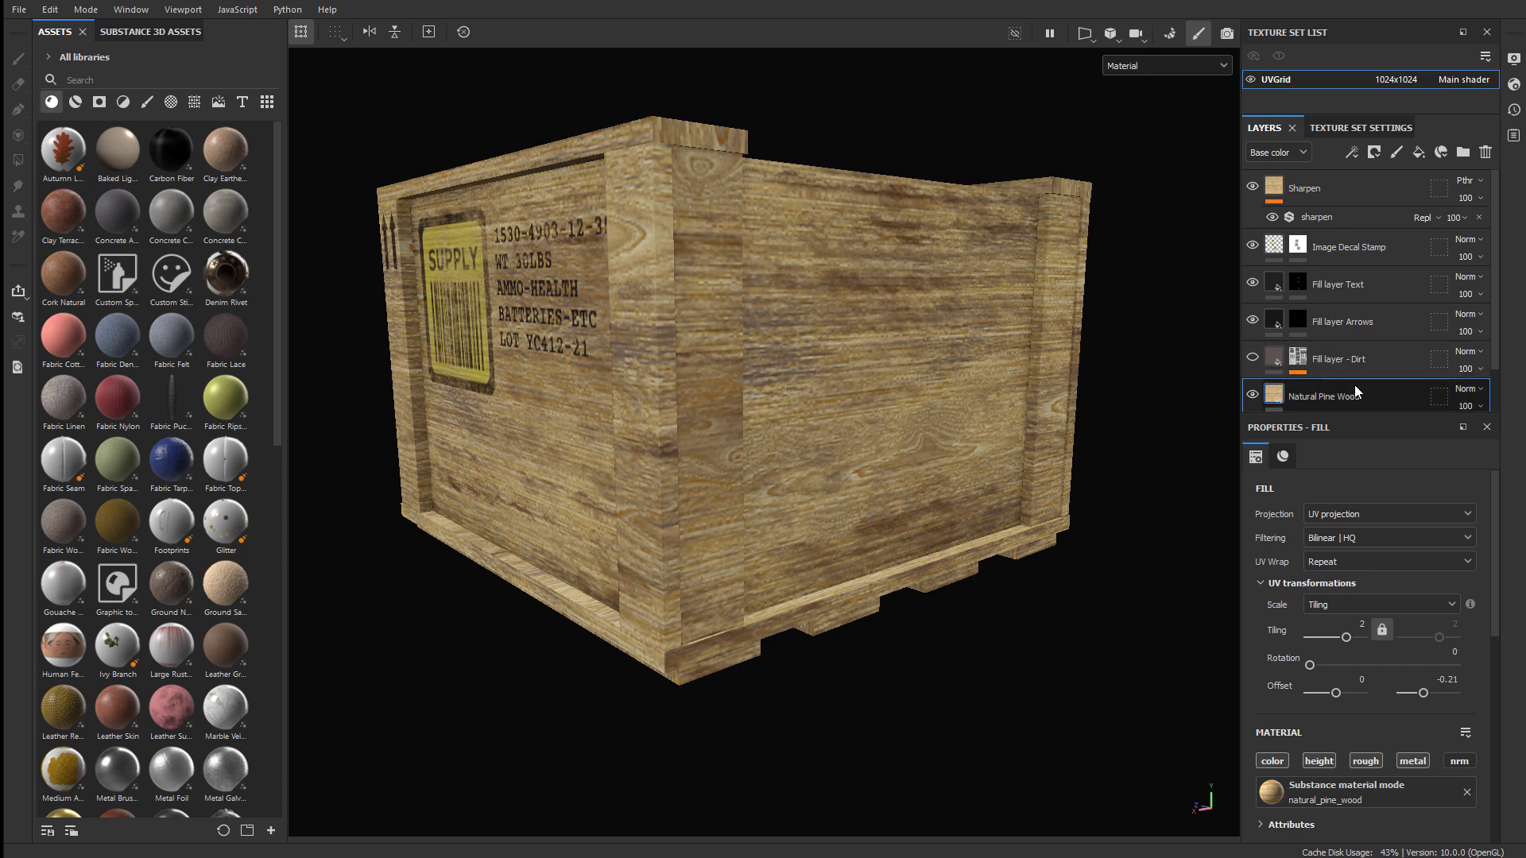
# Duplicate the Natural Pine Wood fill layer with Ctrl+D
pyautogui.click(1252, 395)
pyautogui.click(1252, 394)
pyautogui.hotkey('ctrl', 'd')
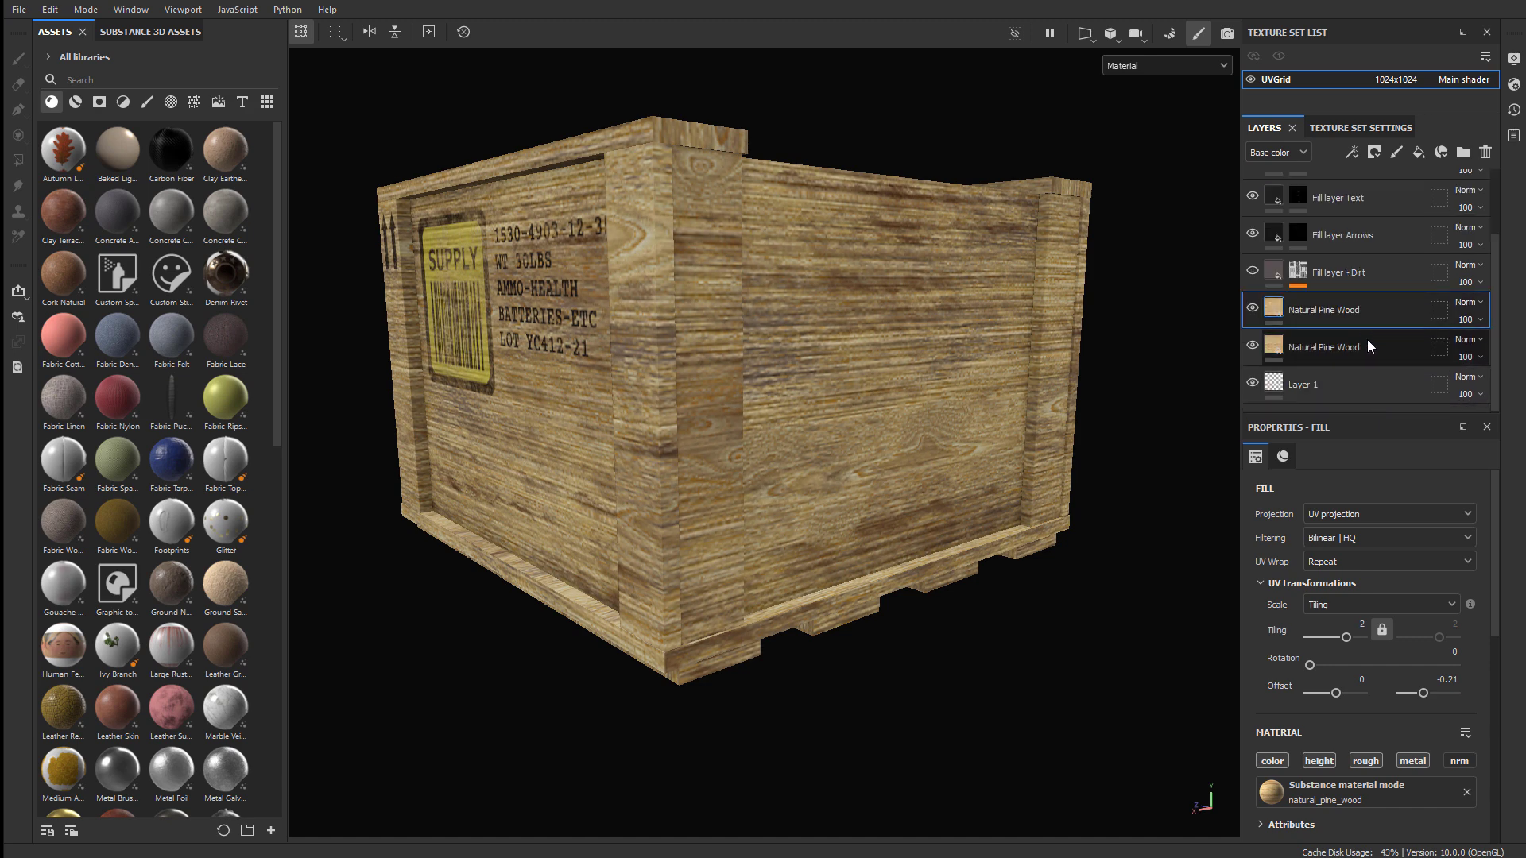
pyautogui.rightClick(1371, 344)
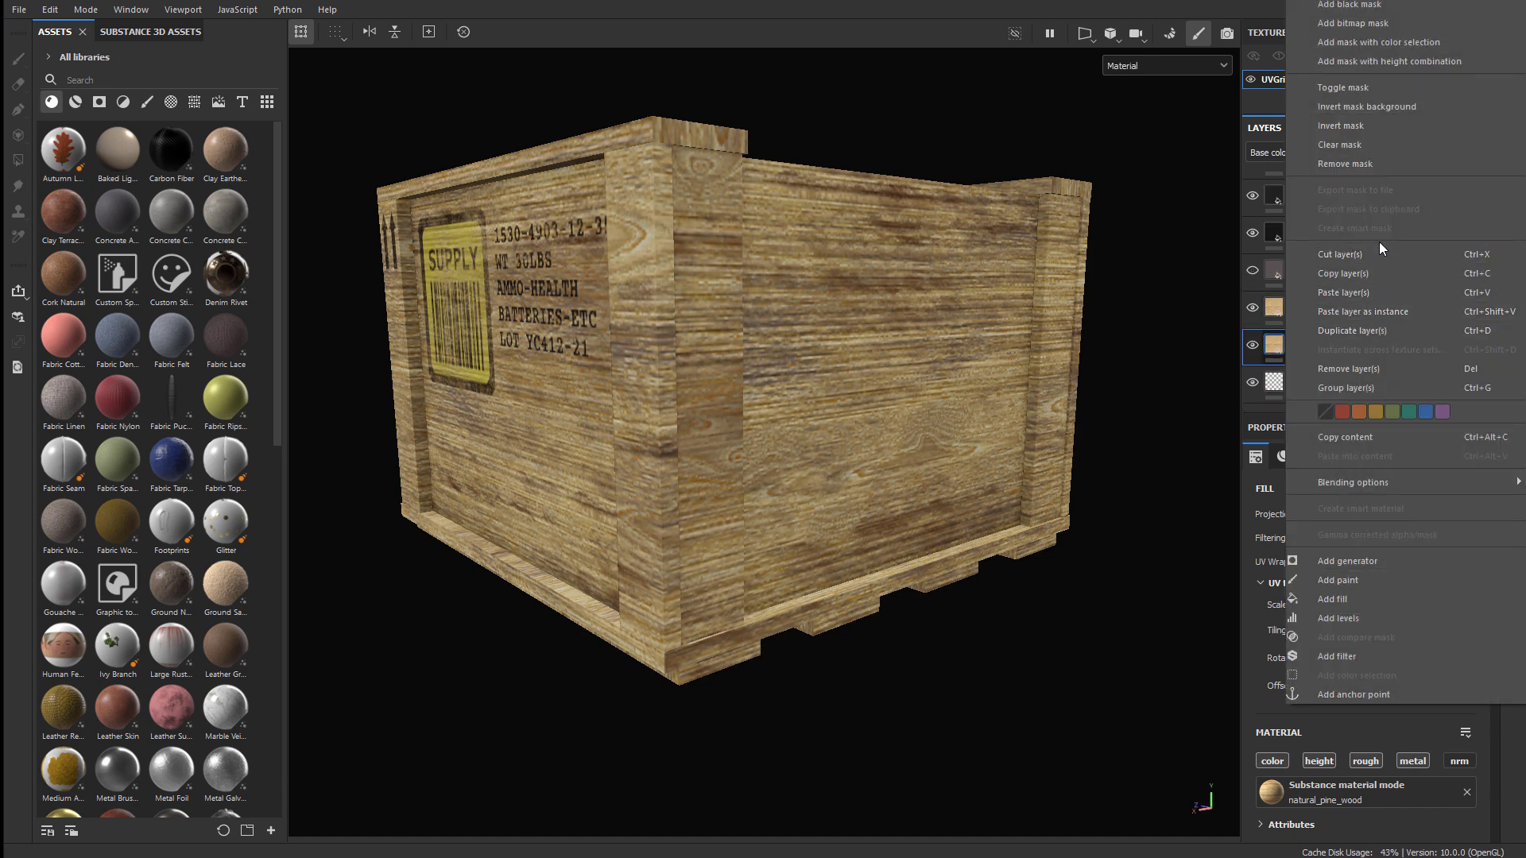
pyautogui.click(1370, 293)
# Rename the upper copy to Natural Pine Wood 2 and make it visible
pyautogui.click(1313, 313)
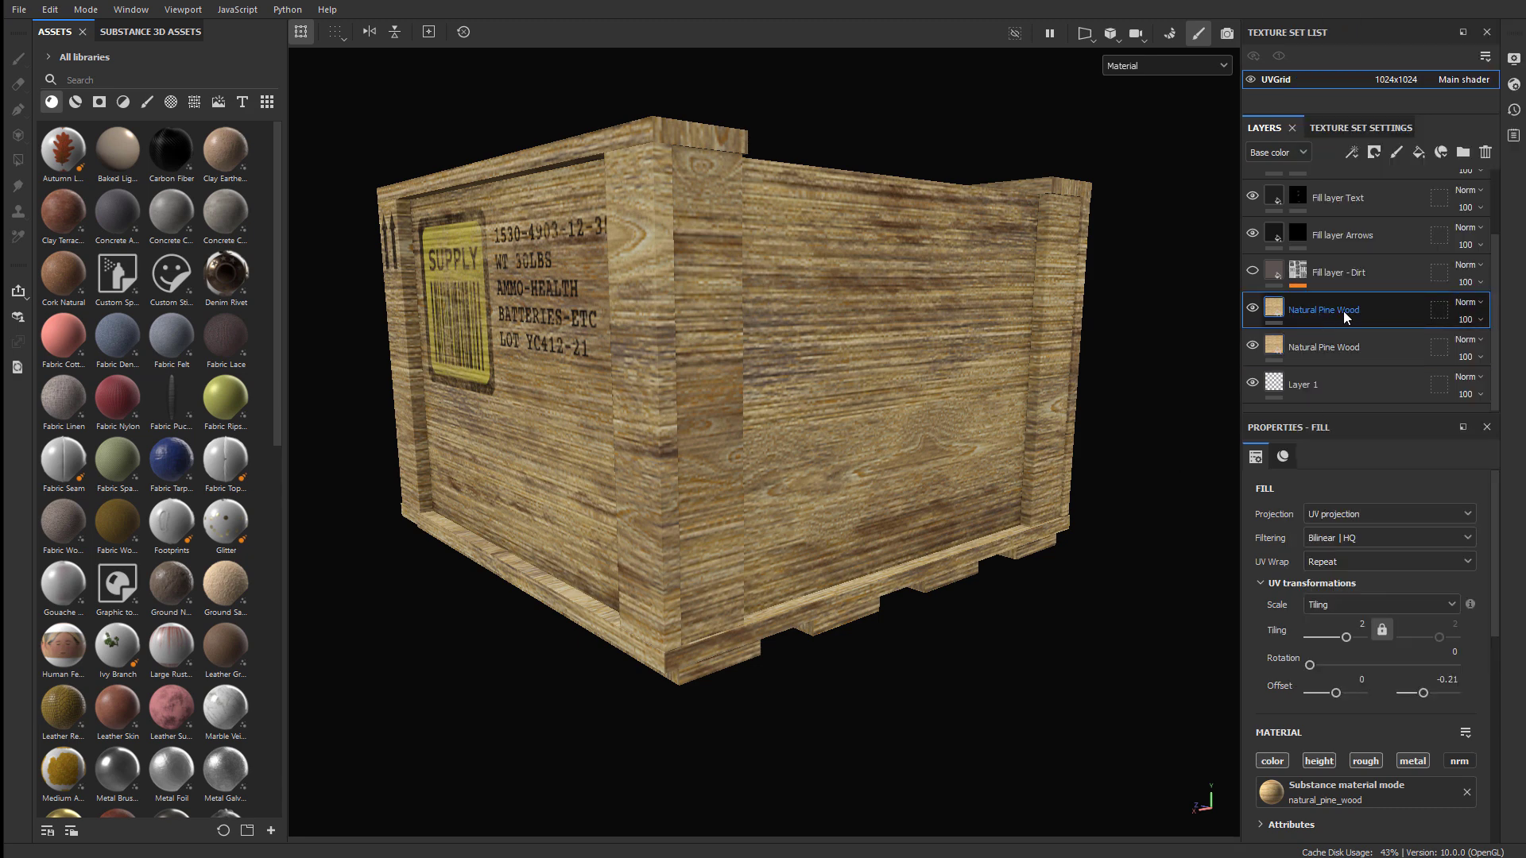
pyautogui.doubleClick(1353, 311)
pyautogui.click(1378, 311)
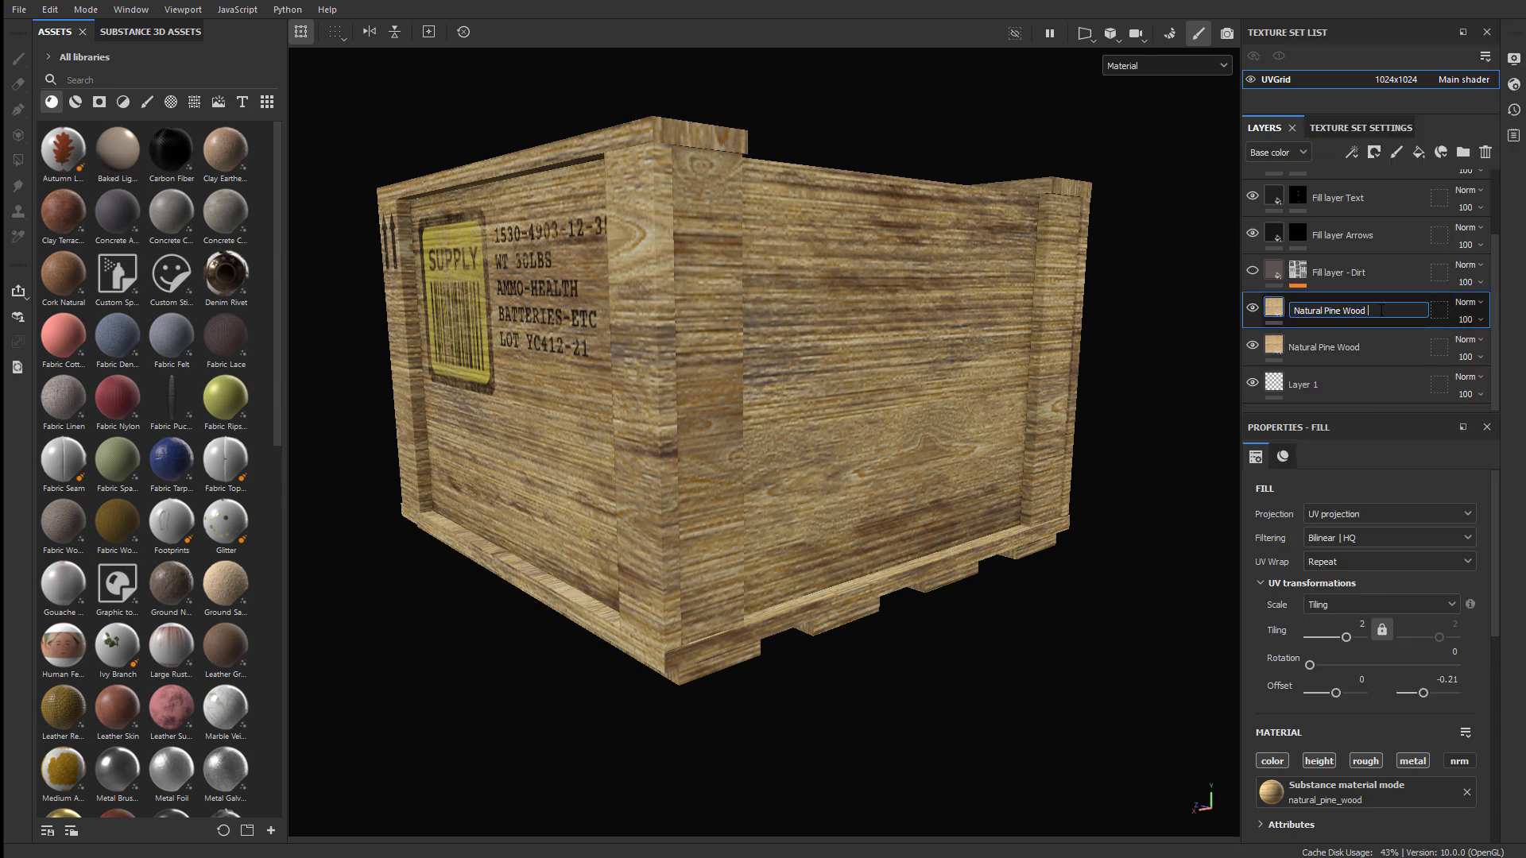
pyautogui.write('2')
pyautogui.press('Return')
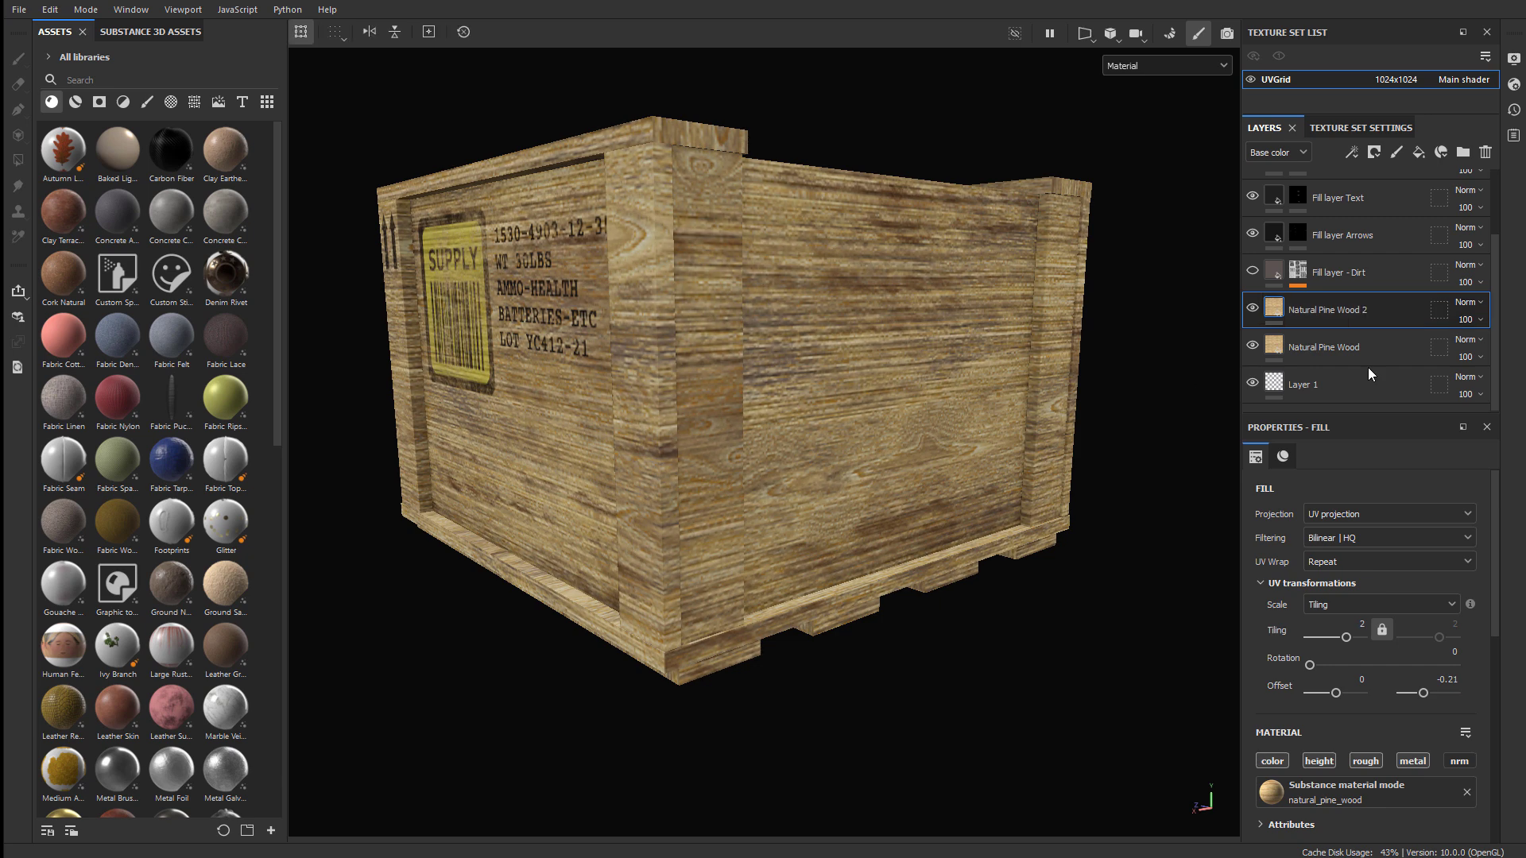
pyautogui.click(1254, 307)
# Add a black mask to Natural Pine Wood 2 and pick the Polygon Fill tool
pyautogui.rightClick(1272, 303)
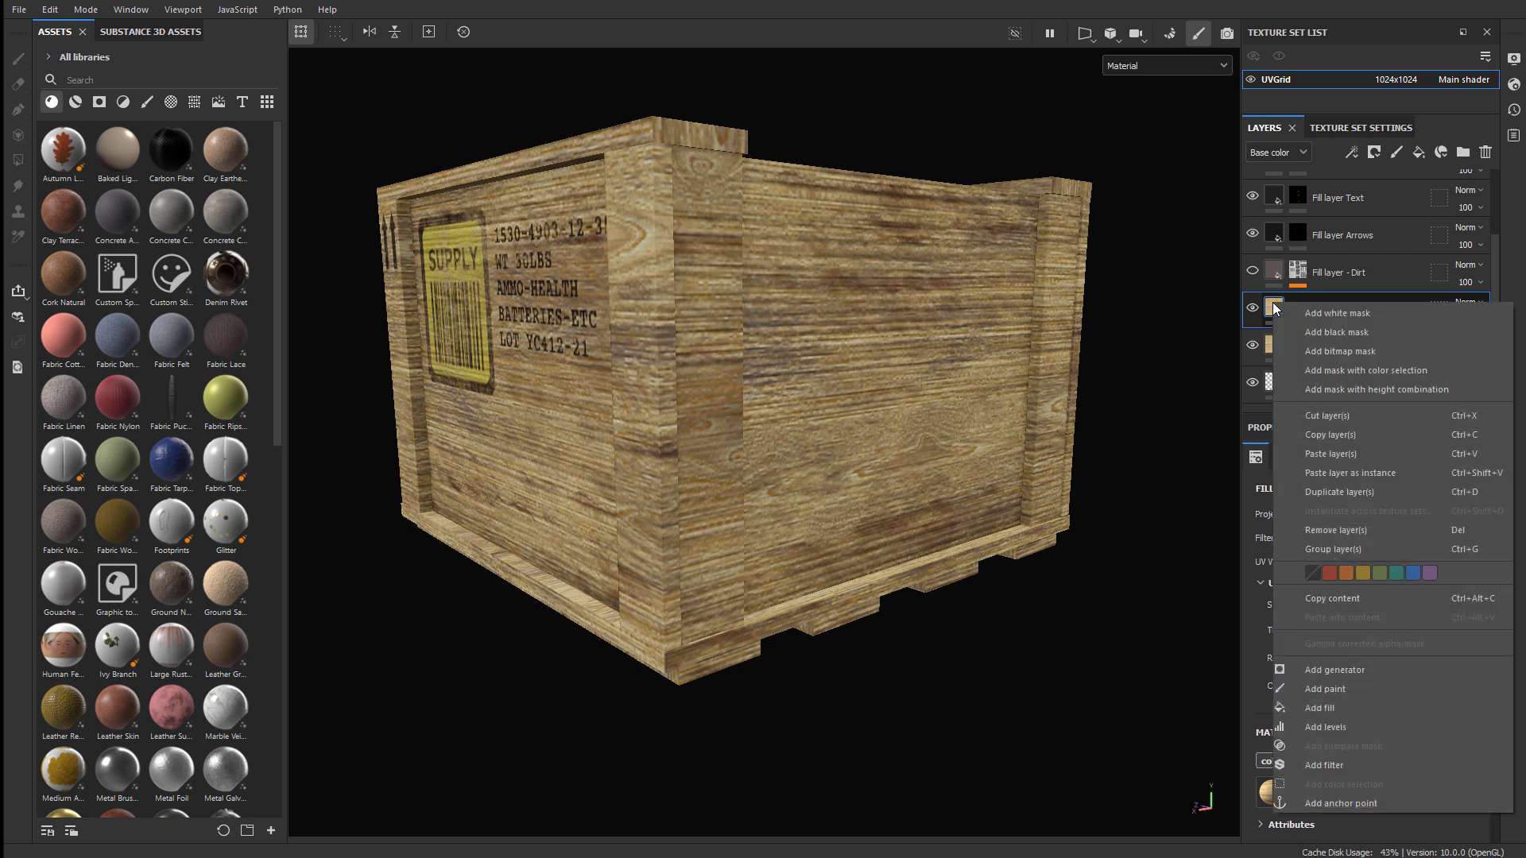
pyautogui.click(1323, 329)
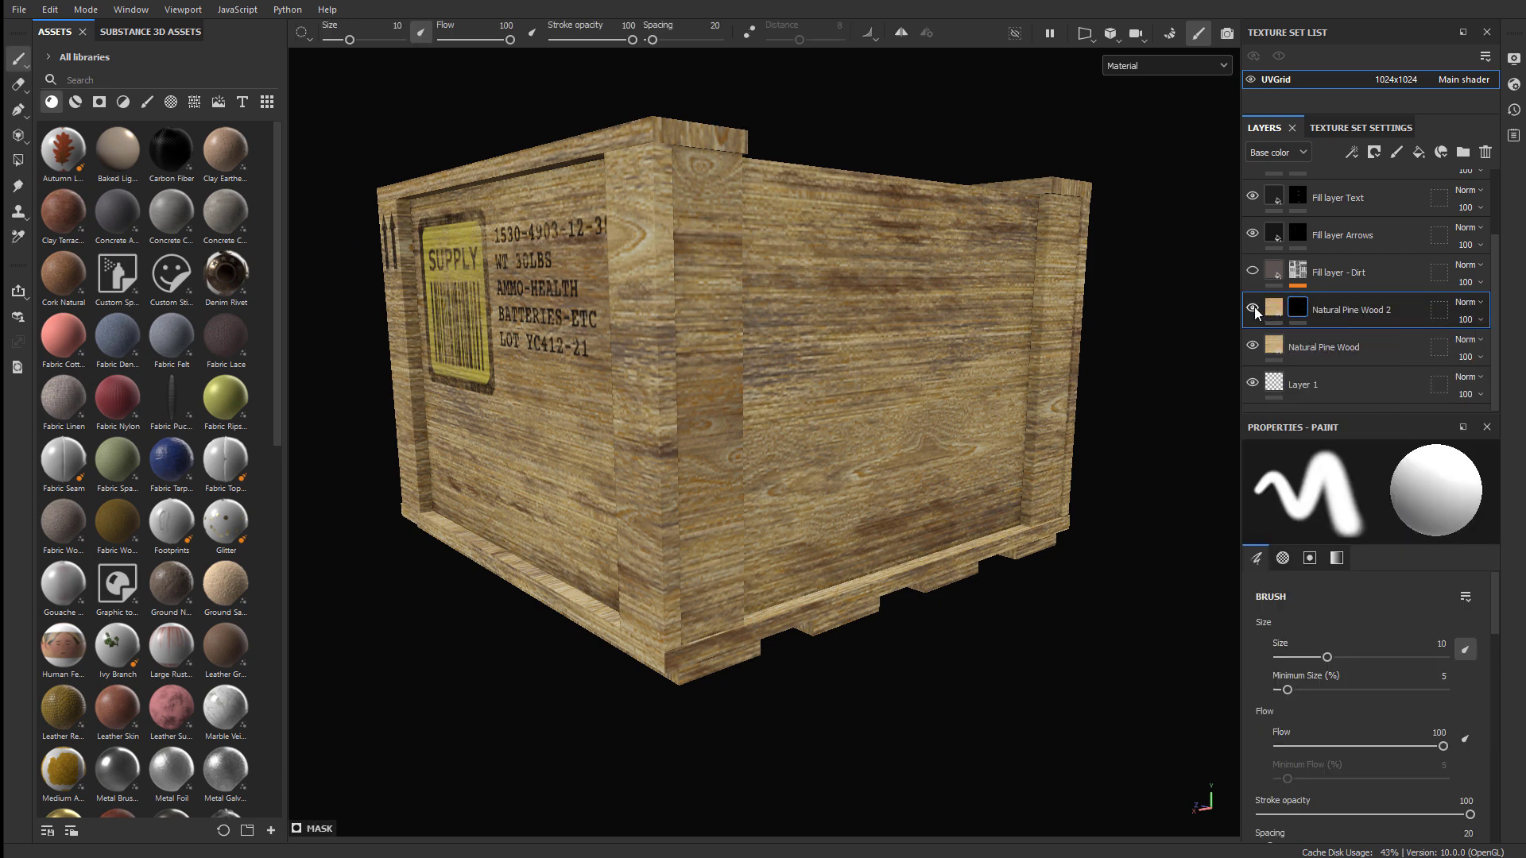
pyautogui.moveTo(1292, 314)
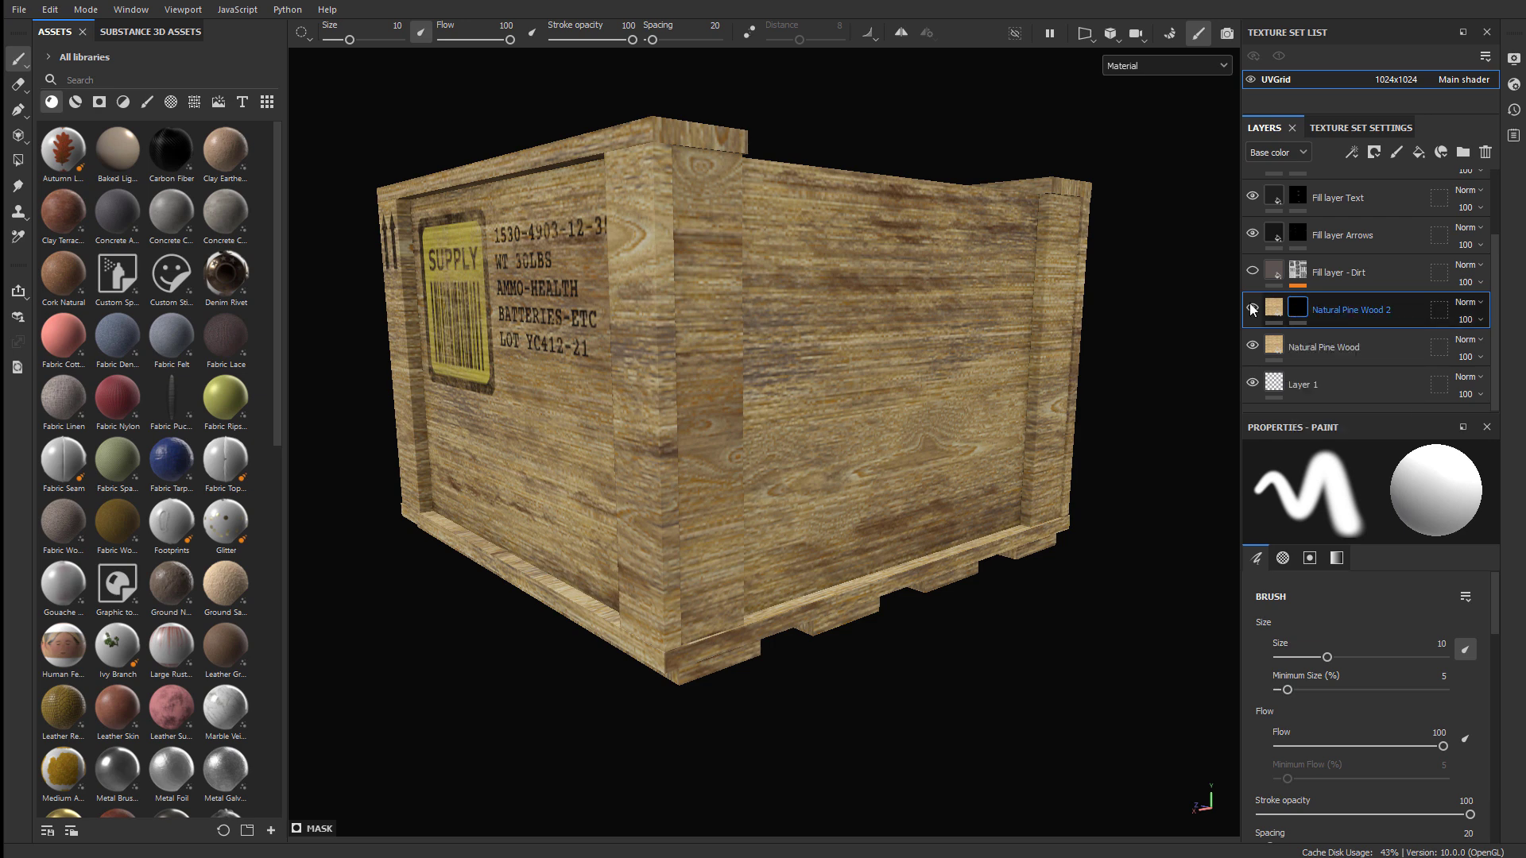
pyautogui.click(18, 162)
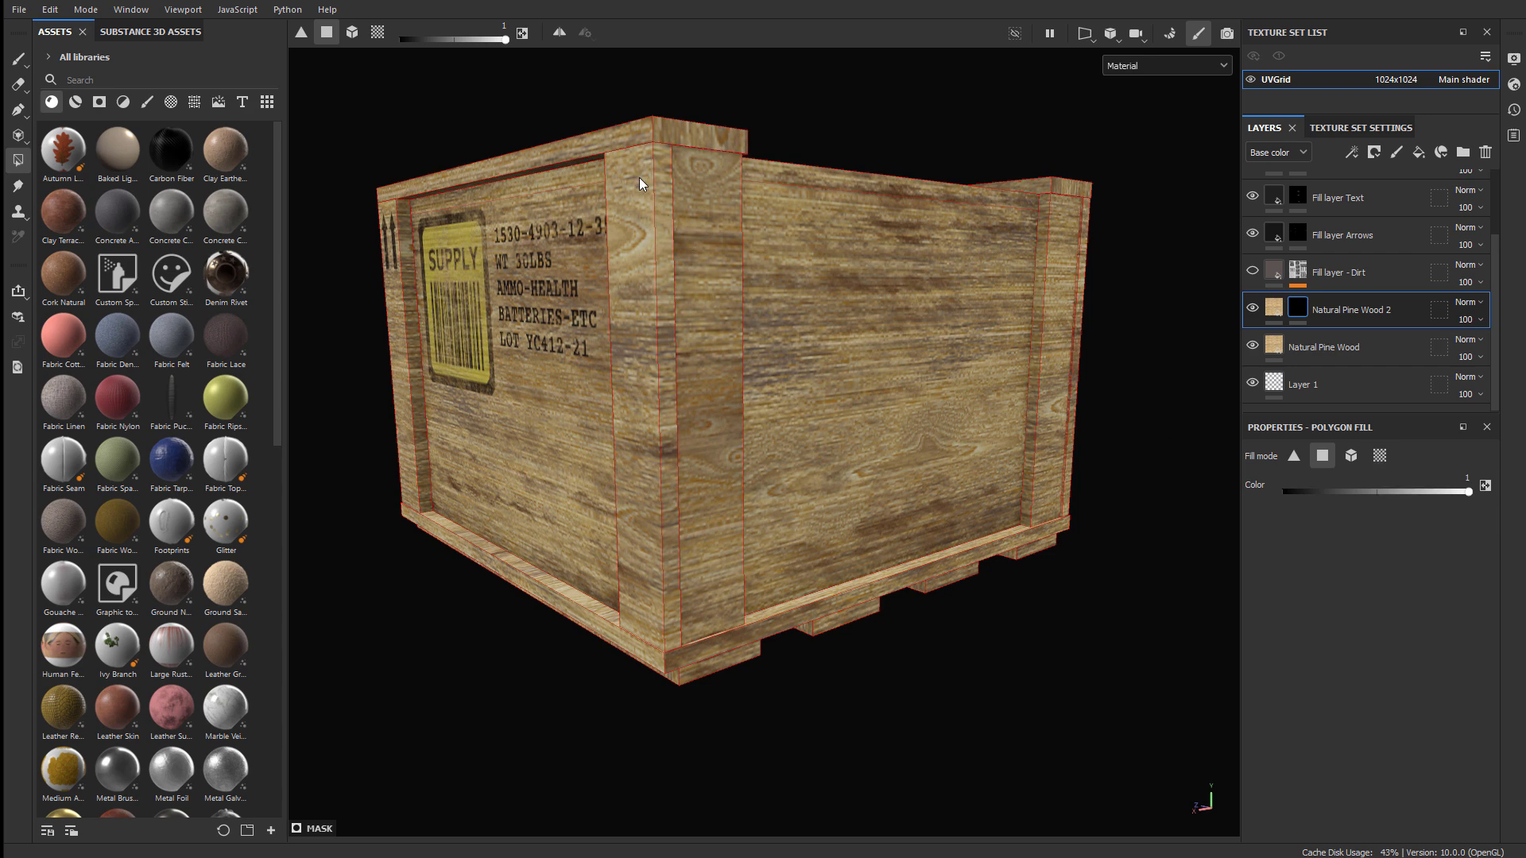
# Set Polygon Fill to mesh mode, fill one crate piece into the mask, then inspect
pyautogui.click(1352, 455)
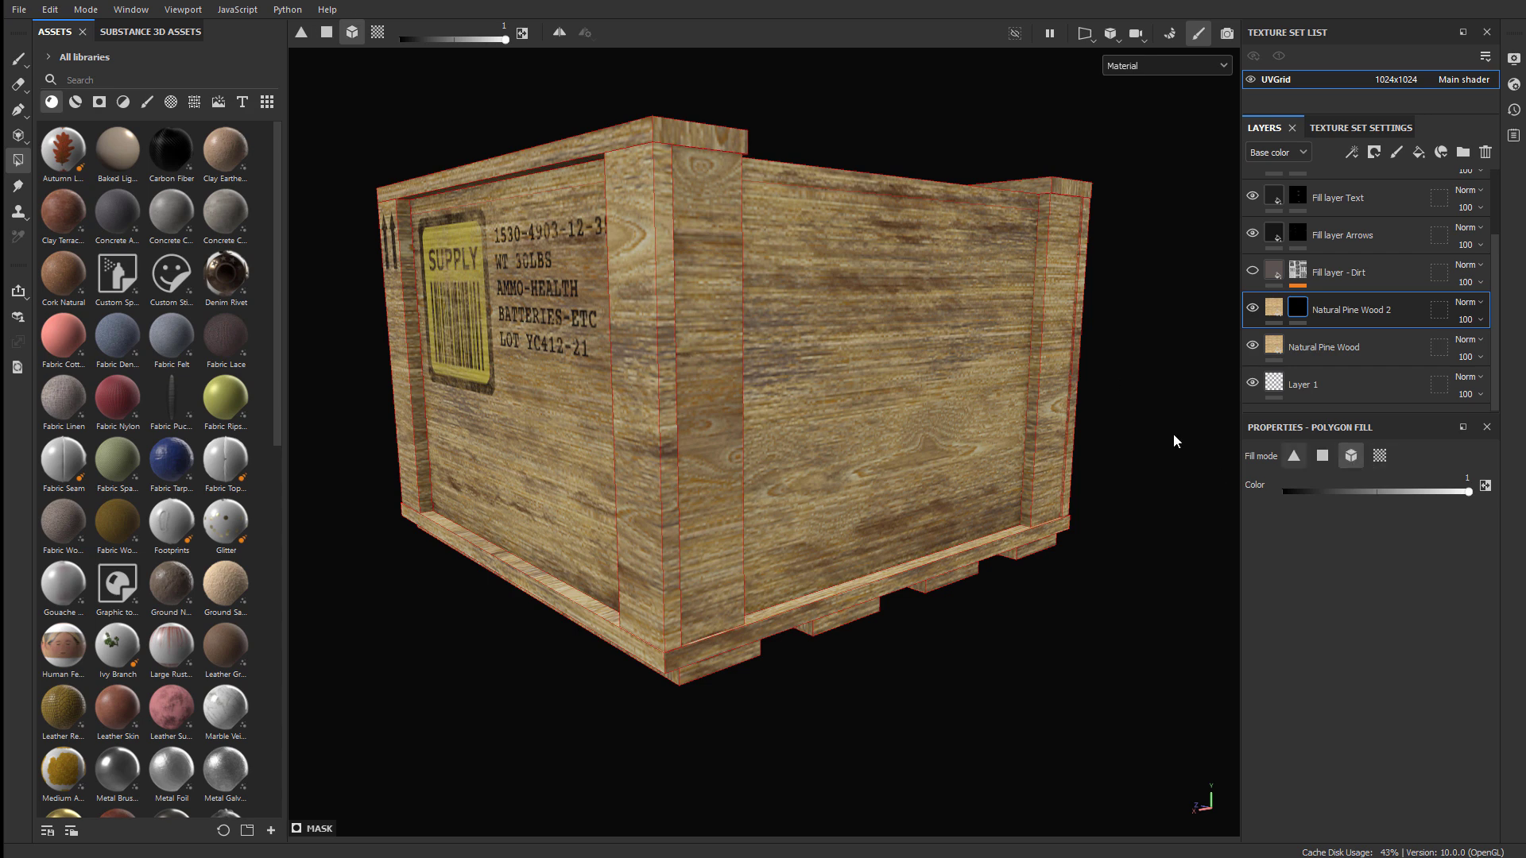
pyautogui.click(645, 380)
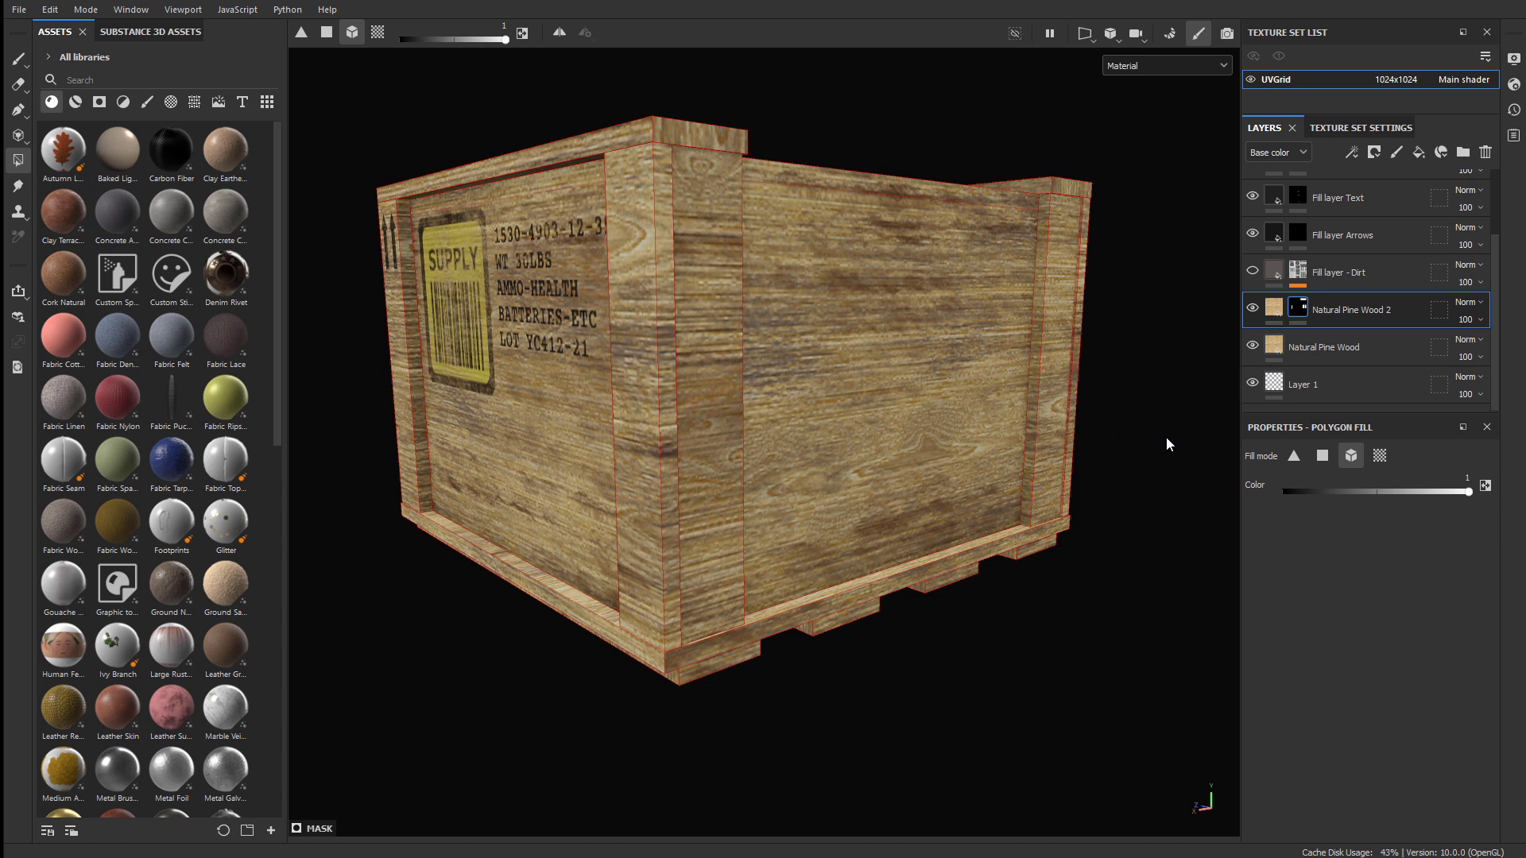
pyautogui.keyDown('alt'); pyautogui.moveTo(1166, 445); pyautogui.dragTo(1097, 445); pyautogui.keyUp('alt')
pyautogui.keyDown('alt'); pyautogui.moveTo(1089, 300); pyautogui.dragTo(1033, 302); pyautogui.keyUp('alt')
pyautogui.moveTo(1034, 302)
pyautogui.keyDown('alt'); pyautogui.mouseDown(button='right')
pyautogui.moveTo(996, 305)
pyautogui.moveTo(1033, 305)
pyautogui.mouseUp(button='right'); pyautogui.keyUp('alt')
pyautogui.keyDown('alt'); pyautogui.moveTo(1034, 305); pyautogui.dragTo(1097, 305); pyautogui.keyUp('alt')
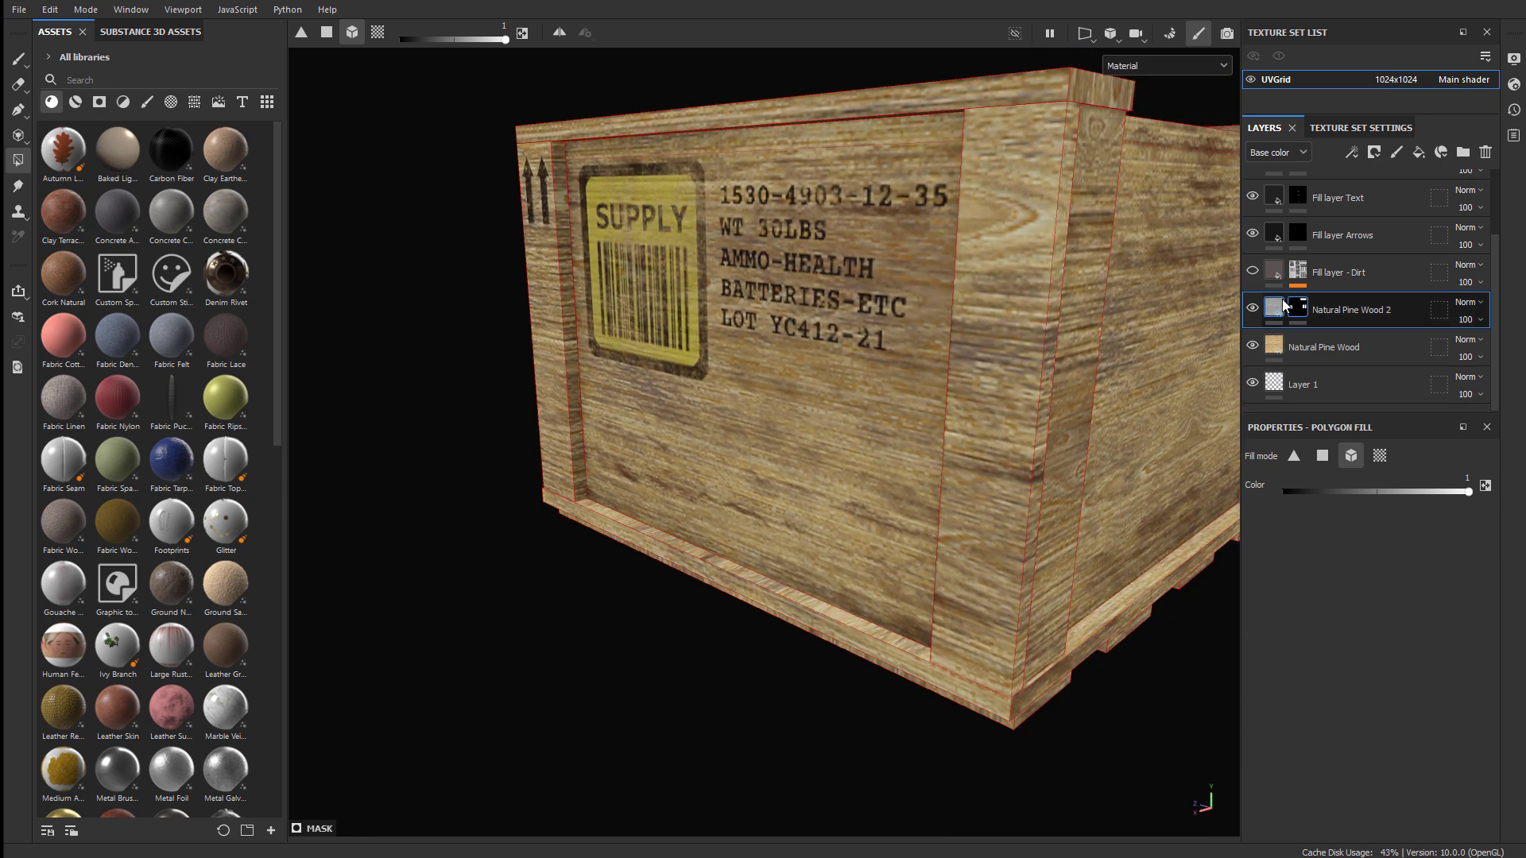
# Set the Natural Pine Wood 2 fill's UV rotation to 90 degrees
pyautogui.click(1275, 308)
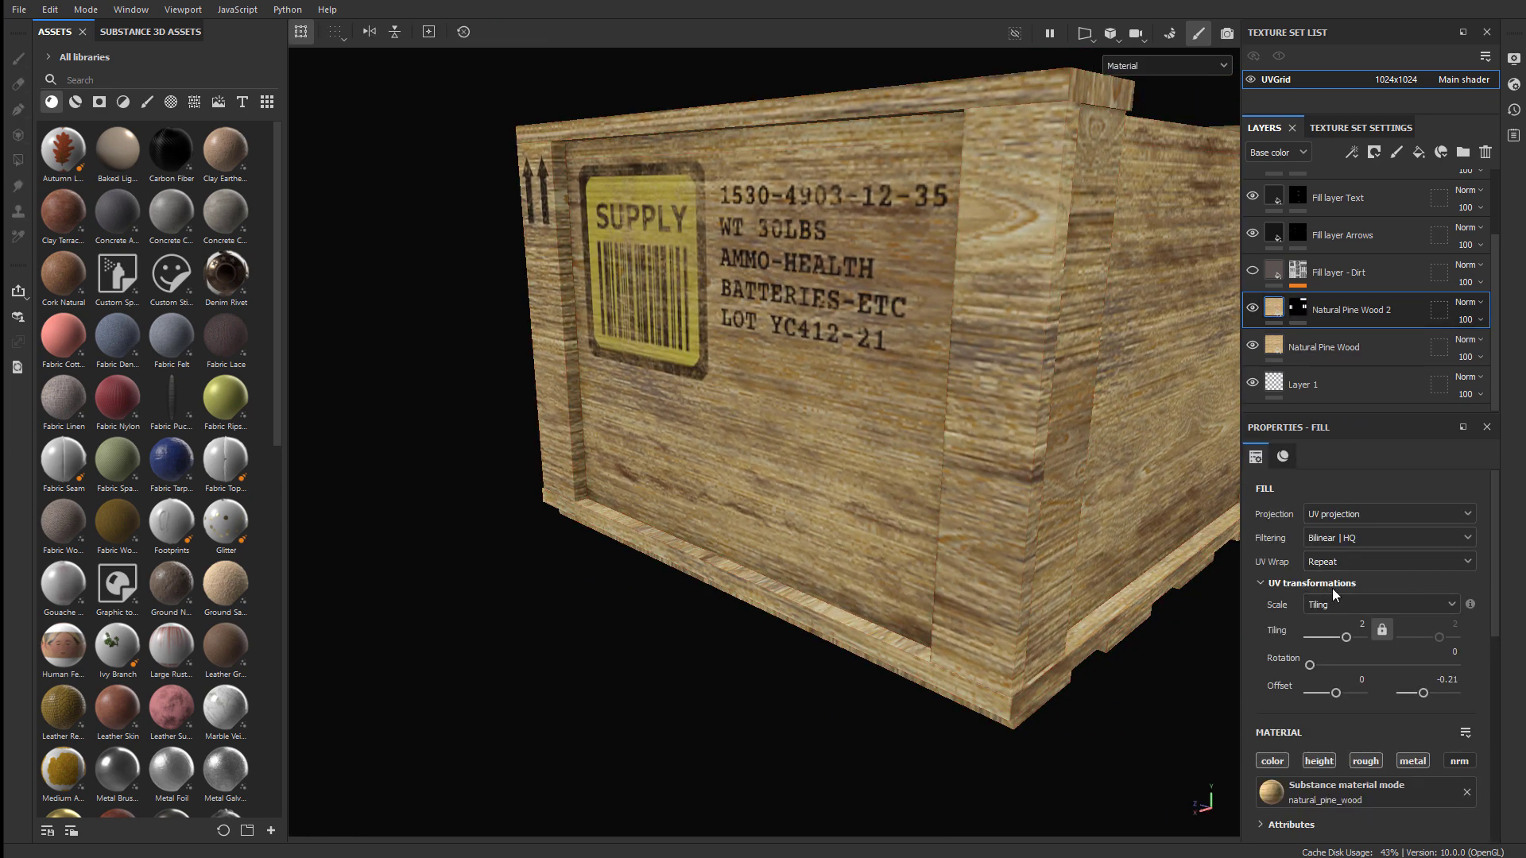
pyautogui.click(1450, 652)
pyautogui.write('90')
pyautogui.press('Return')
pyautogui.keyDown('alt'); pyautogui.moveTo(1037, 257); pyautogui.dragTo(1057, 252); pyautogui.keyUp('alt')
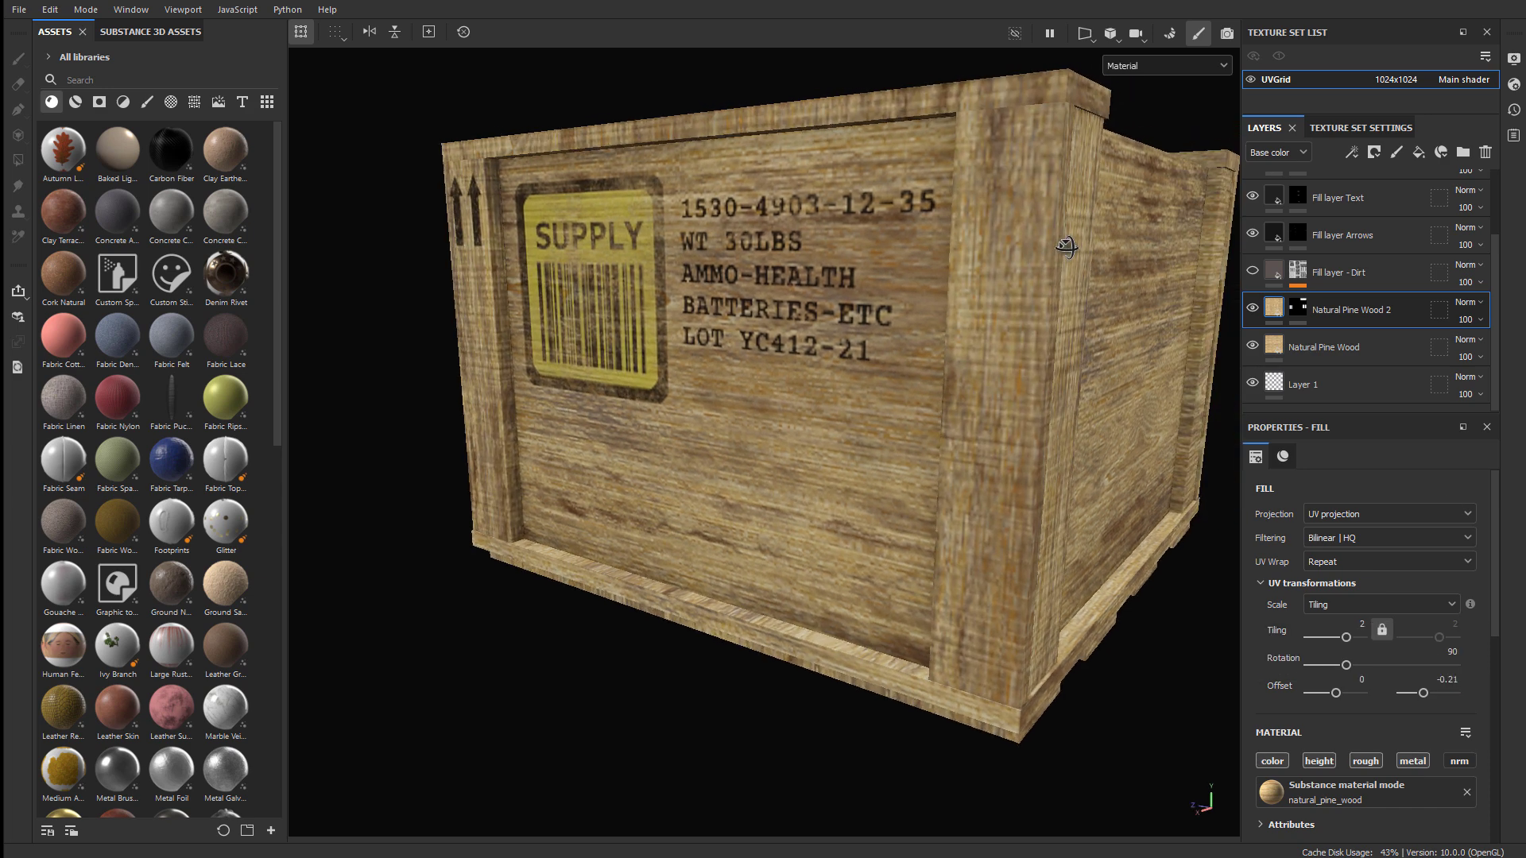
# Reselect the Natural Pine Wood 2 mask with Polygon Fill and orbit round to the SUPPLY face
pyautogui.click(1298, 308)
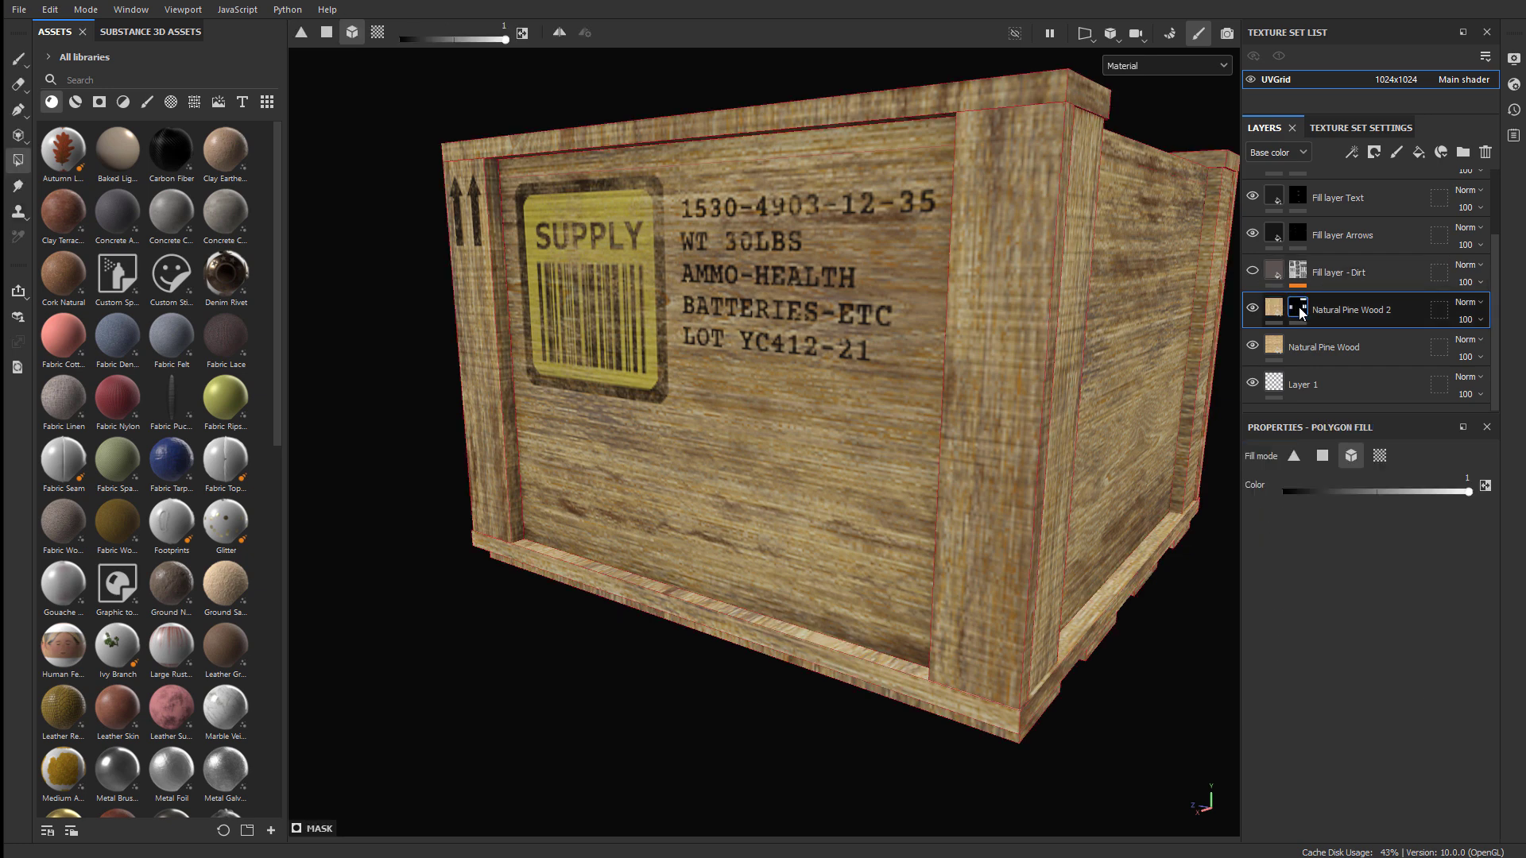
pyautogui.press('4')
pyautogui.keyDown('alt'); pyautogui.moveTo(1113, 326); pyautogui.dragTo(825, 300); pyautogui.keyUp('alt')
pyautogui.keyDown('alt'); pyautogui.moveTo(539, 288); pyautogui.dragTo(692, 313); pyautogui.keyUp('alt')
pyautogui.keyDown('alt'); pyautogui.moveTo(793, 298); pyautogui.dragTo(1077, 259); pyautogui.keyUp('alt')
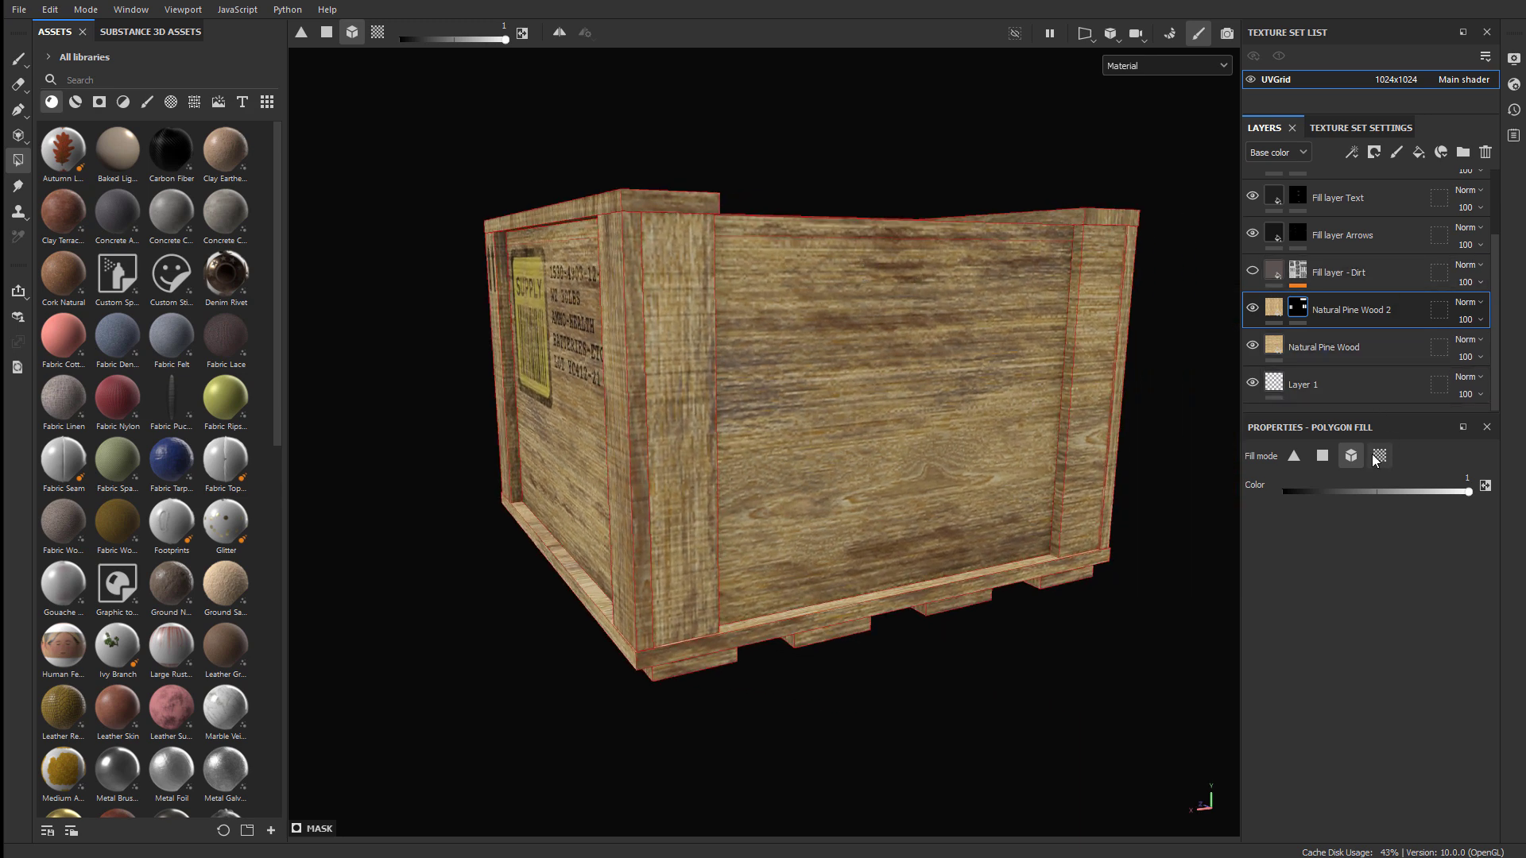
# Fill two corner posts black in the mask at value 0, then clear the whole mask
pyautogui.keyDown('alt'); pyautogui.moveTo(1209, 439); pyautogui.dragTo(646, 294); pyautogui.keyUp('alt')
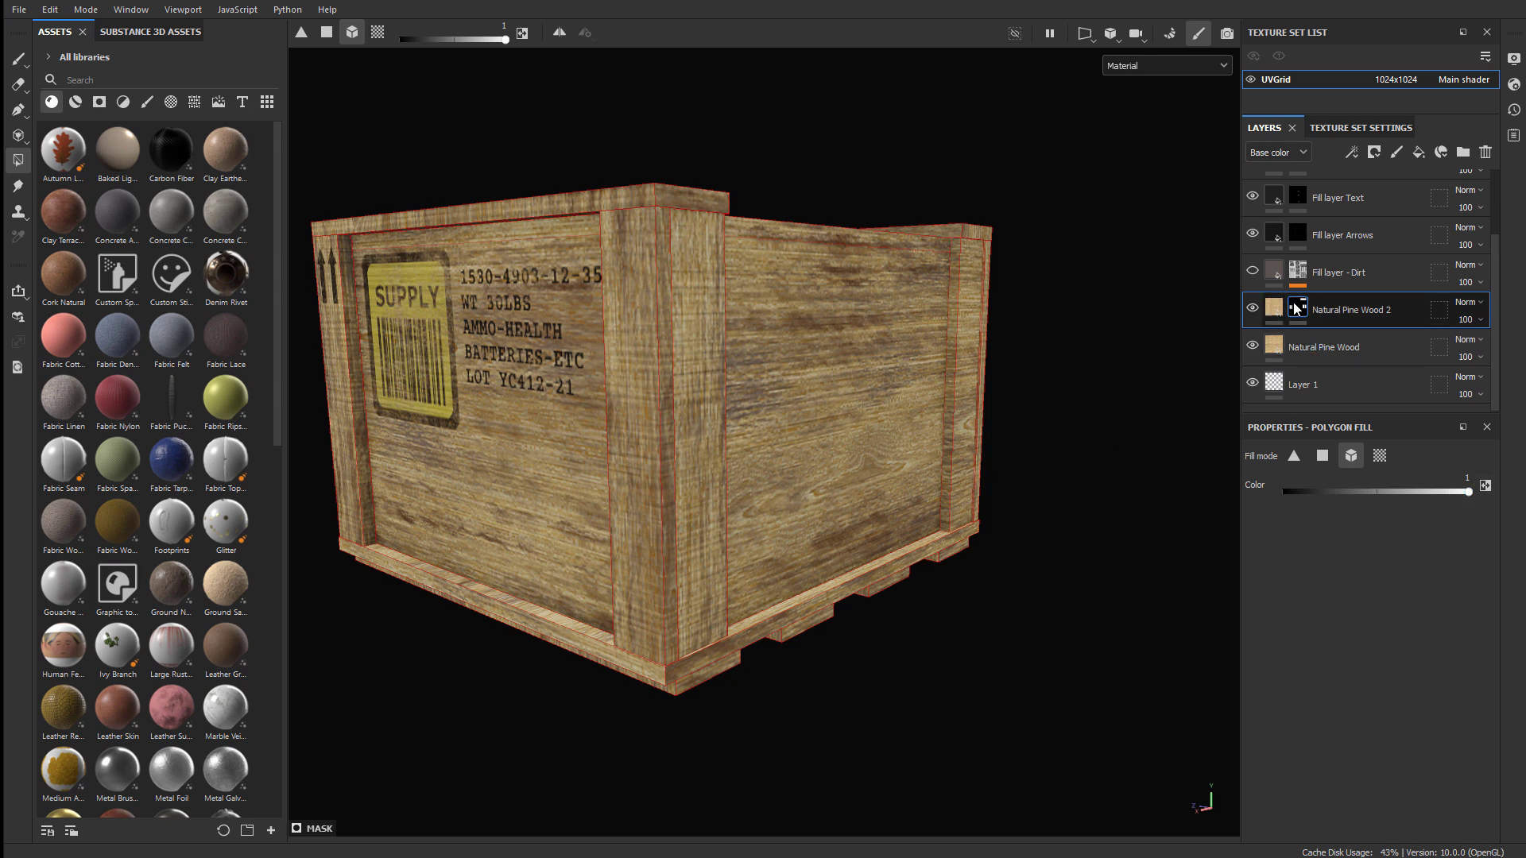
pyautogui.moveTo(1469, 492); pyautogui.dragTo(1256, 507)
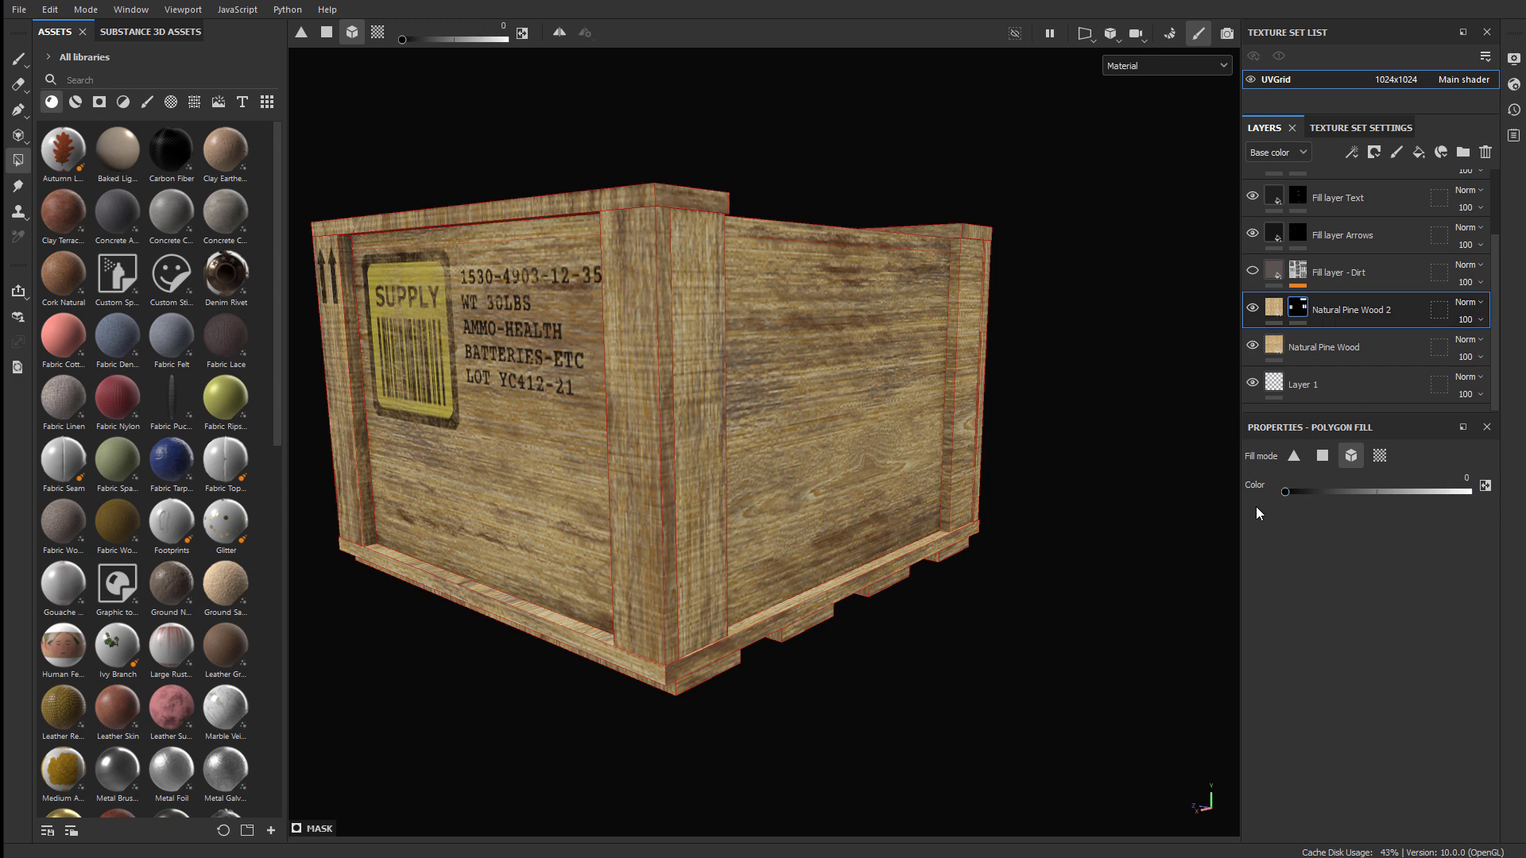
pyautogui.click(617, 421)
pyautogui.click(686, 372)
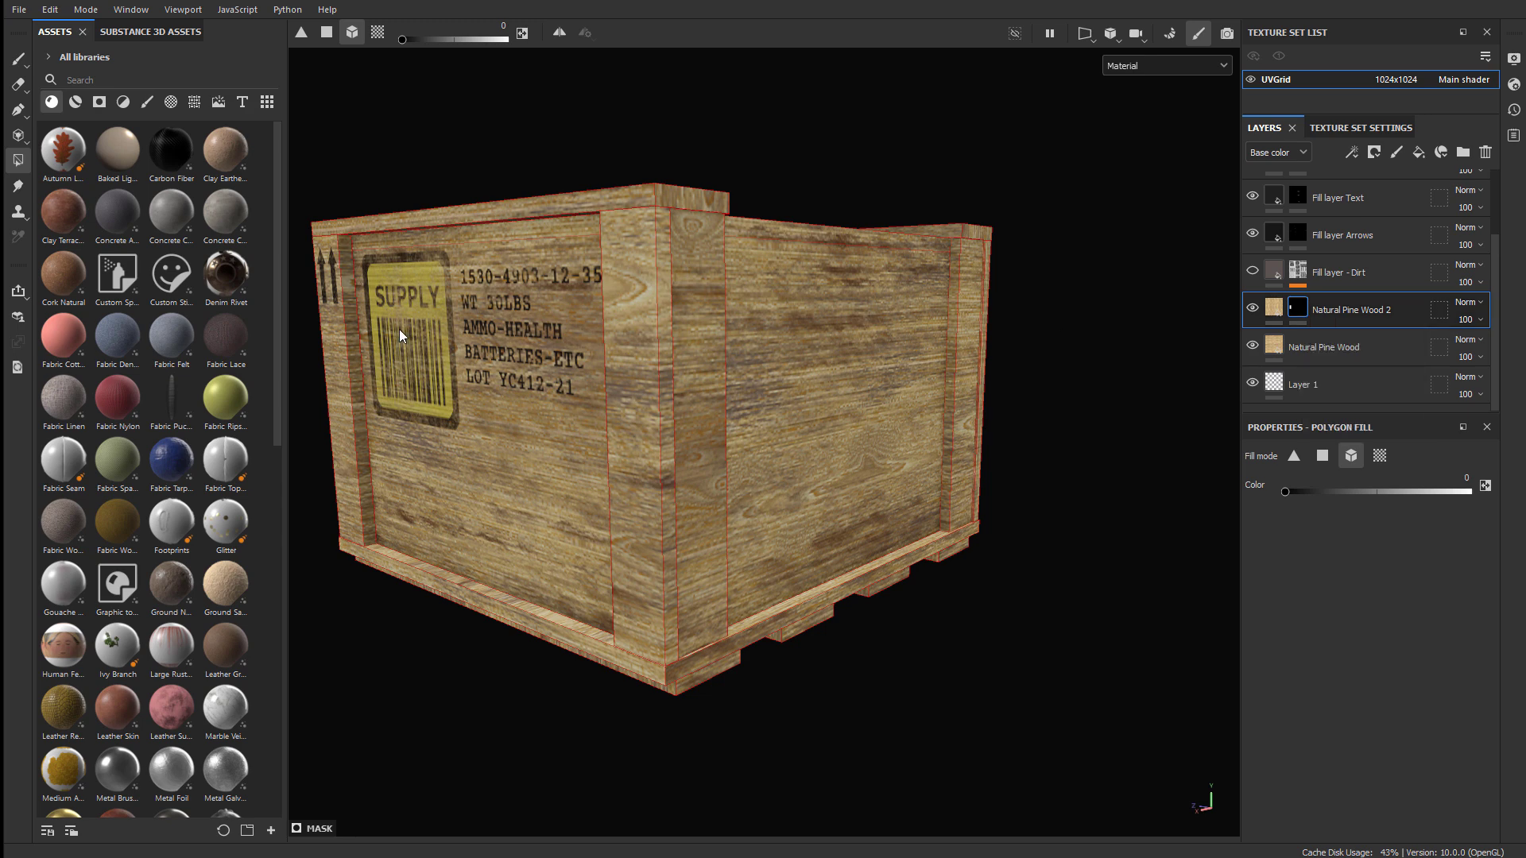
pyautogui.rightClick(1299, 307)
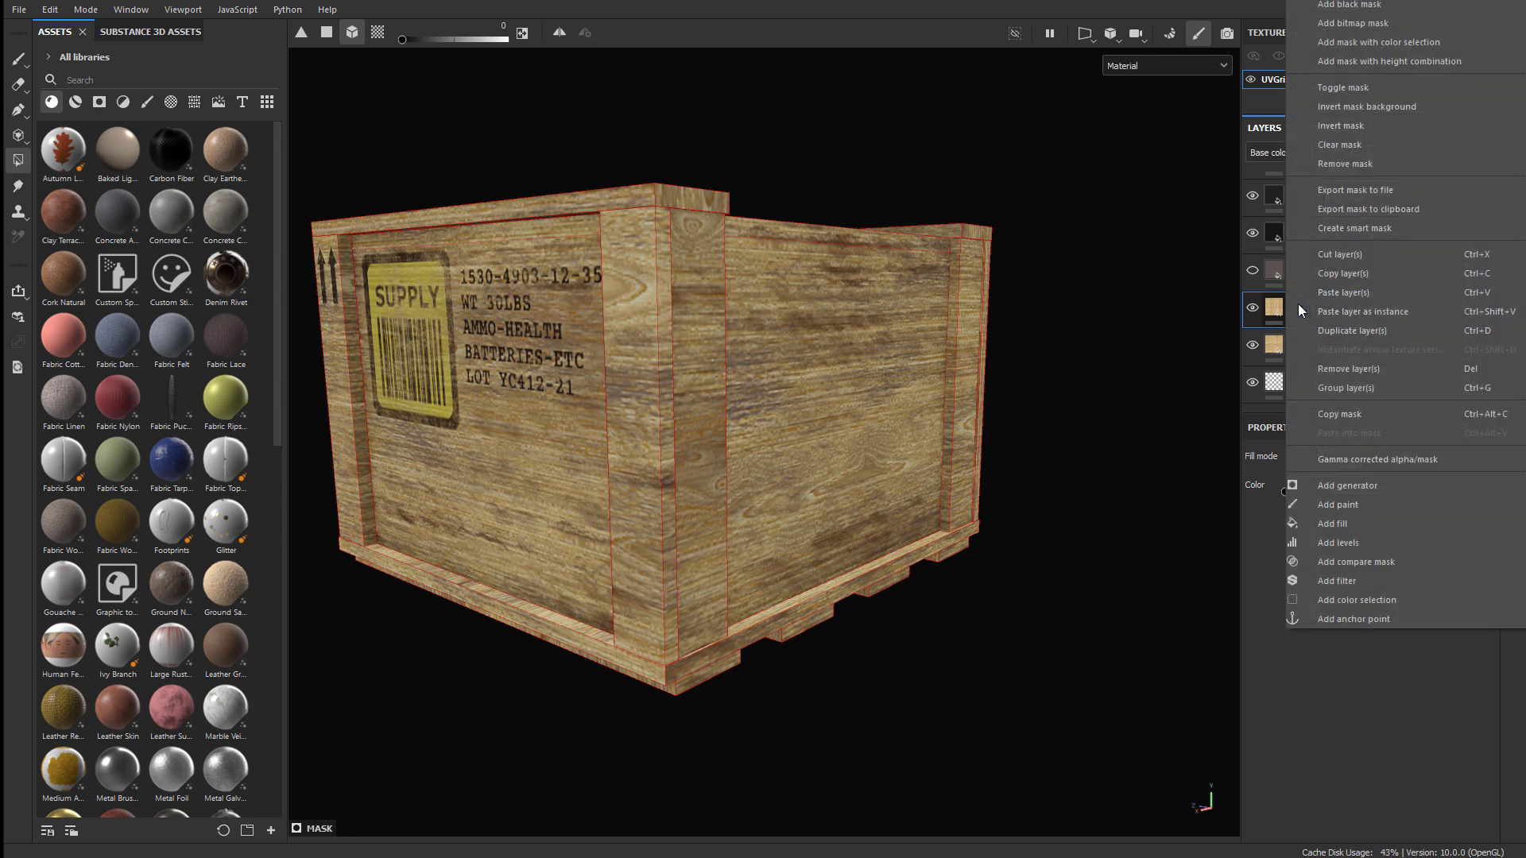
pyautogui.click(1356, 145)
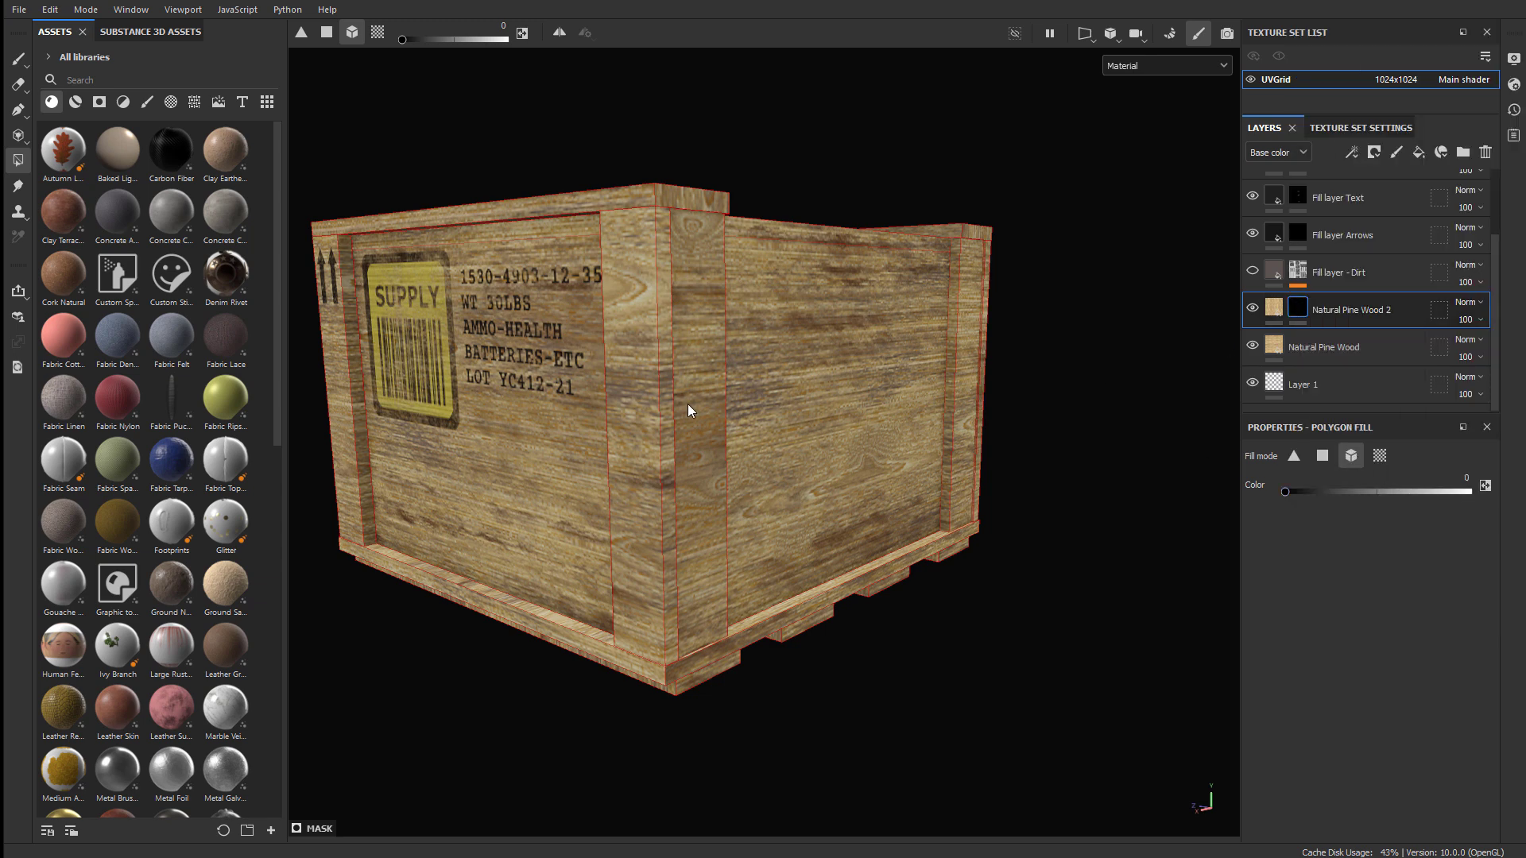
# Set Polygon Fill to UV chunk mode and fill value 1 (white), shown in the 2D UV layout
pyautogui.click(1382, 456)
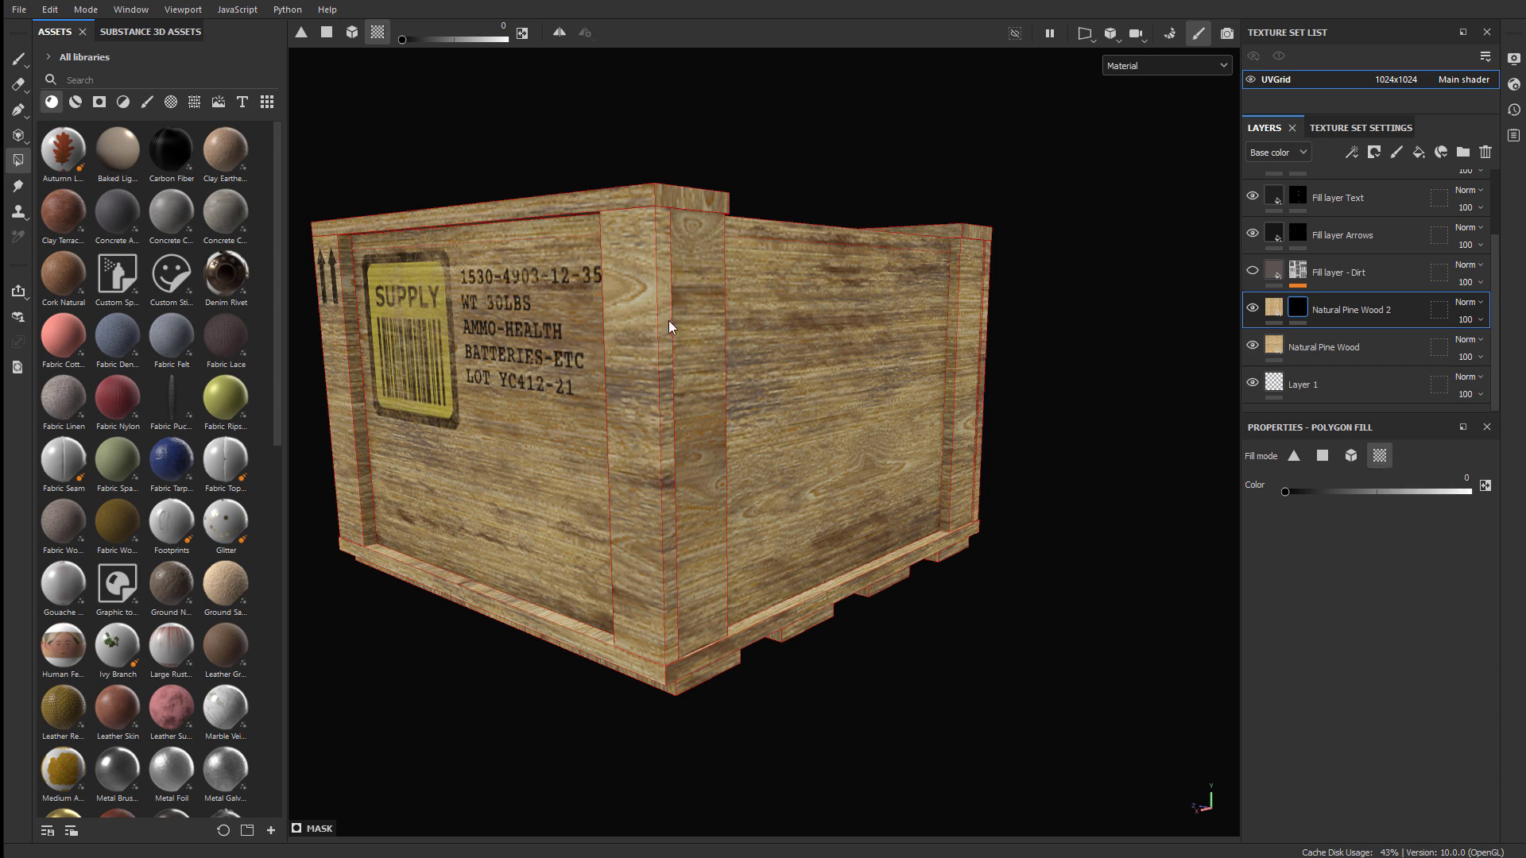
pyautogui.keyDown('alt'); pyautogui.moveTo(720, 324); pyautogui.dragTo(683, 298); pyautogui.keyUp('alt')
pyautogui.keyDown('alt'); pyautogui.moveTo(571, 207); pyautogui.dragTo(821, 341); pyautogui.keyUp('alt')
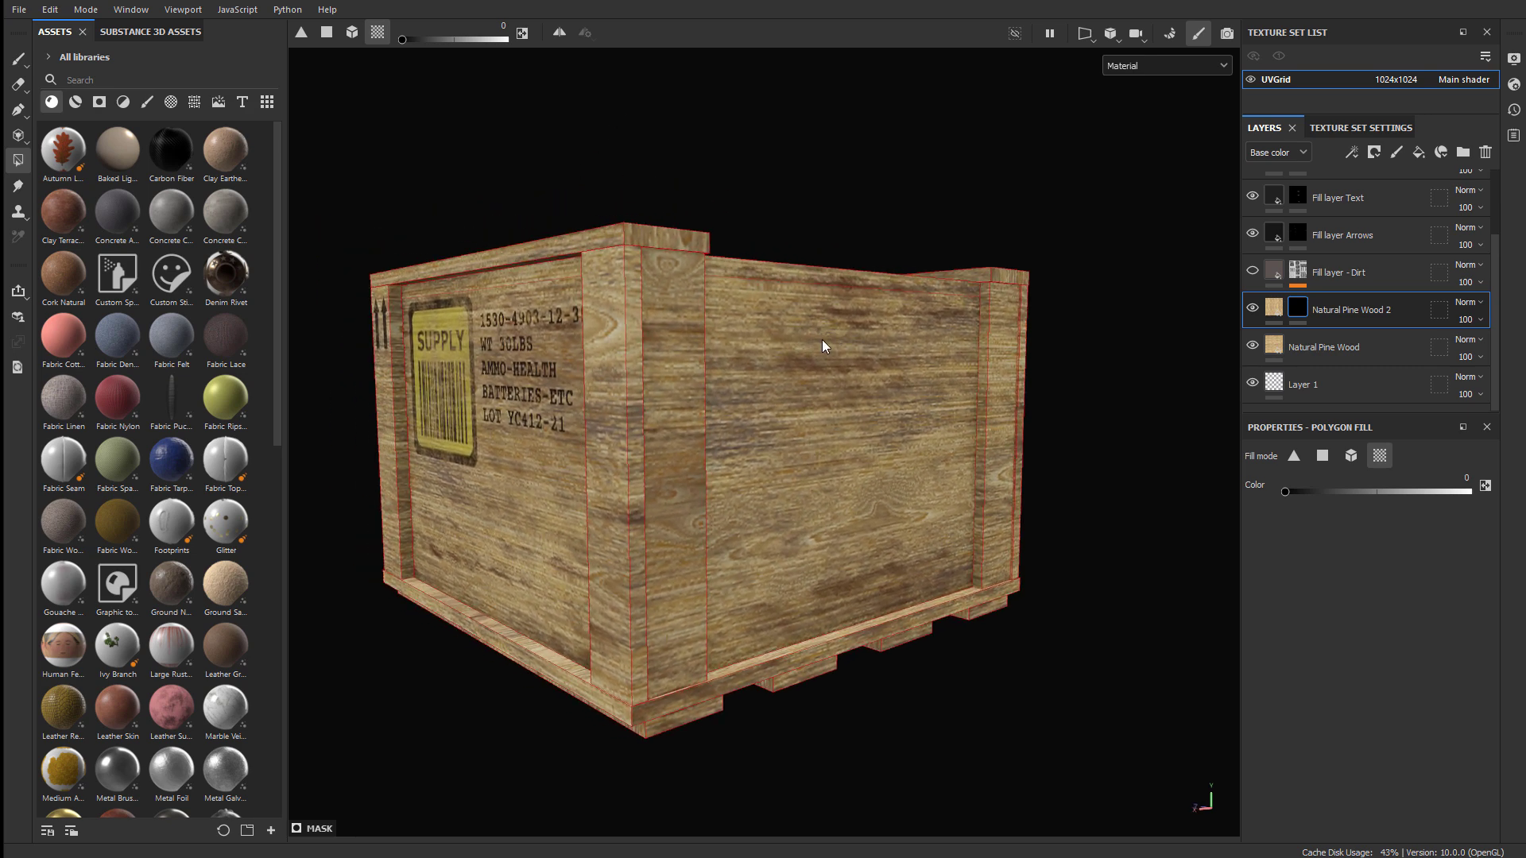
pyautogui.press('F2')
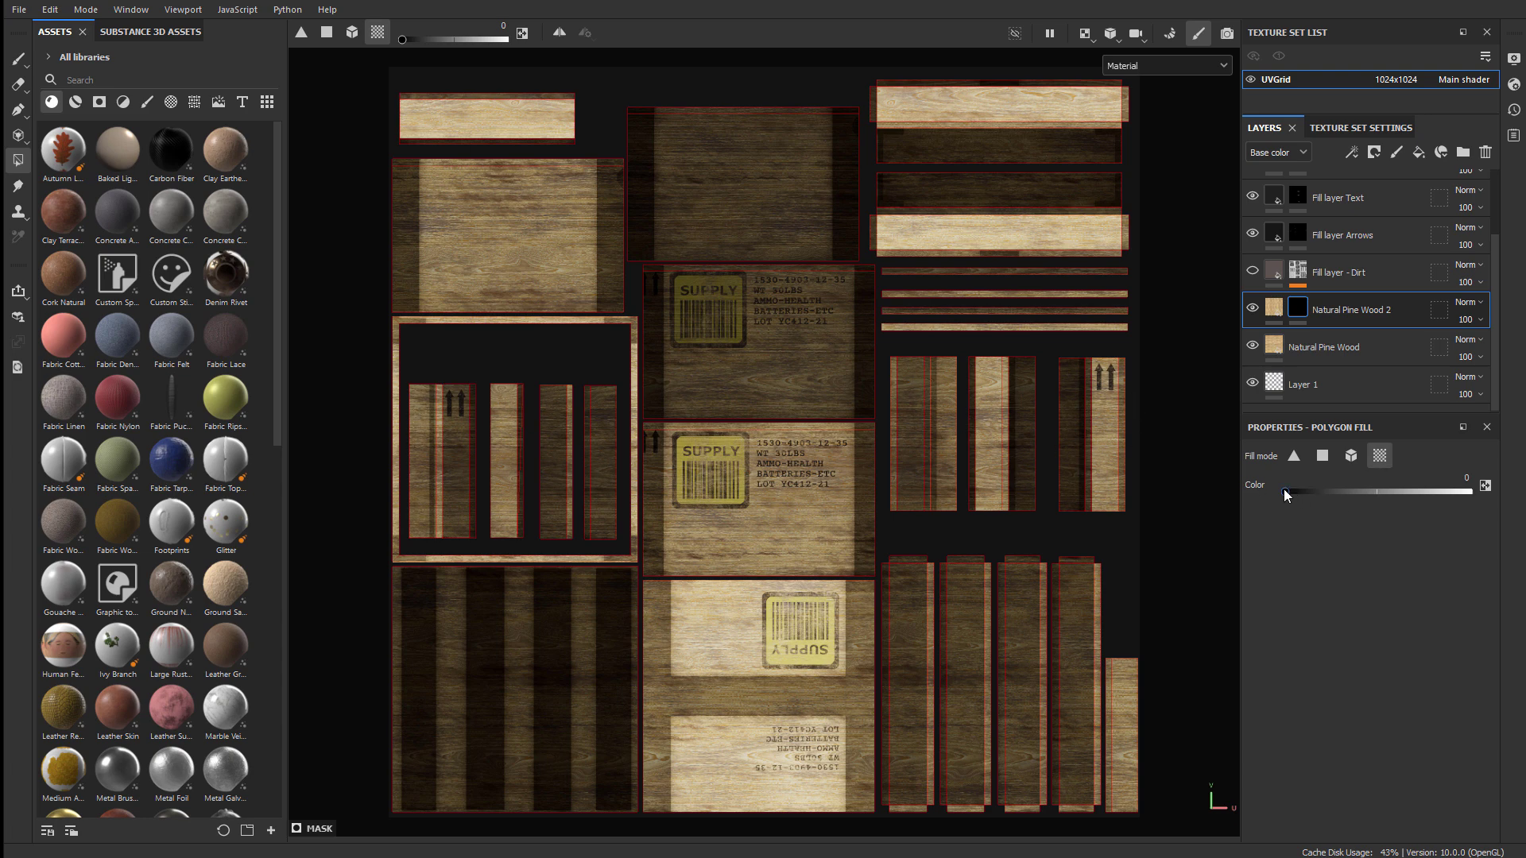
pyautogui.moveTo(1284, 491); pyautogui.dragTo(1478, 495)
pyautogui.keyDown('alt'); pyautogui.moveTo(801, 362); pyautogui.dragTo(787, 366, button='right'); pyautogui.keyUp('alt')
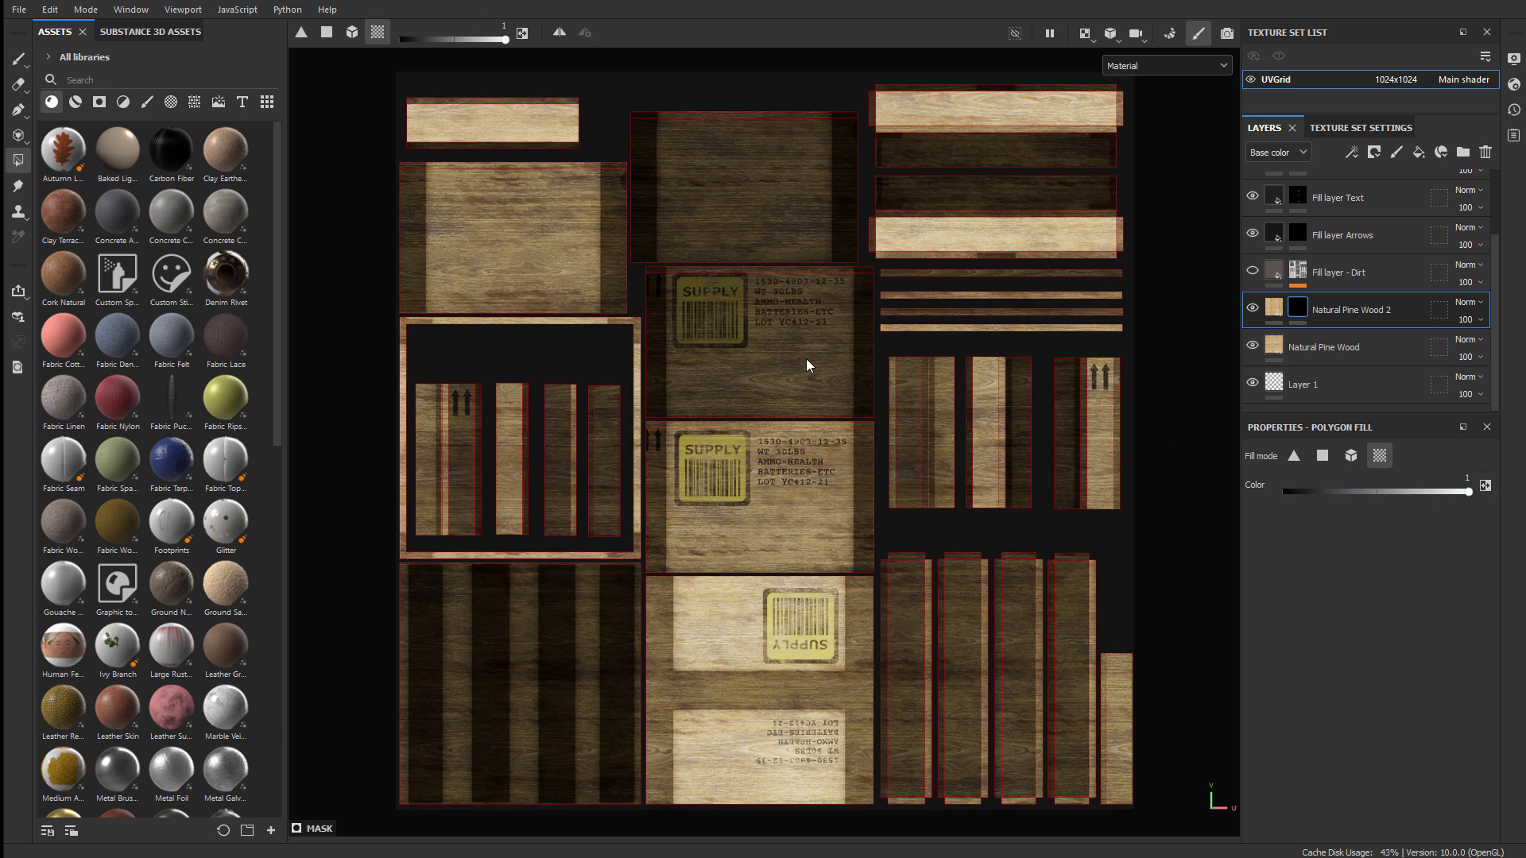
# In split 3D/2D view, marquee-fill the corner and arrow plank UV islands into the mask
pyautogui.press('F1')
pyautogui.keyDown('alt'); pyautogui.moveTo(539, 380); pyautogui.dragTo(407, 364); pyautogui.keyUp('alt')
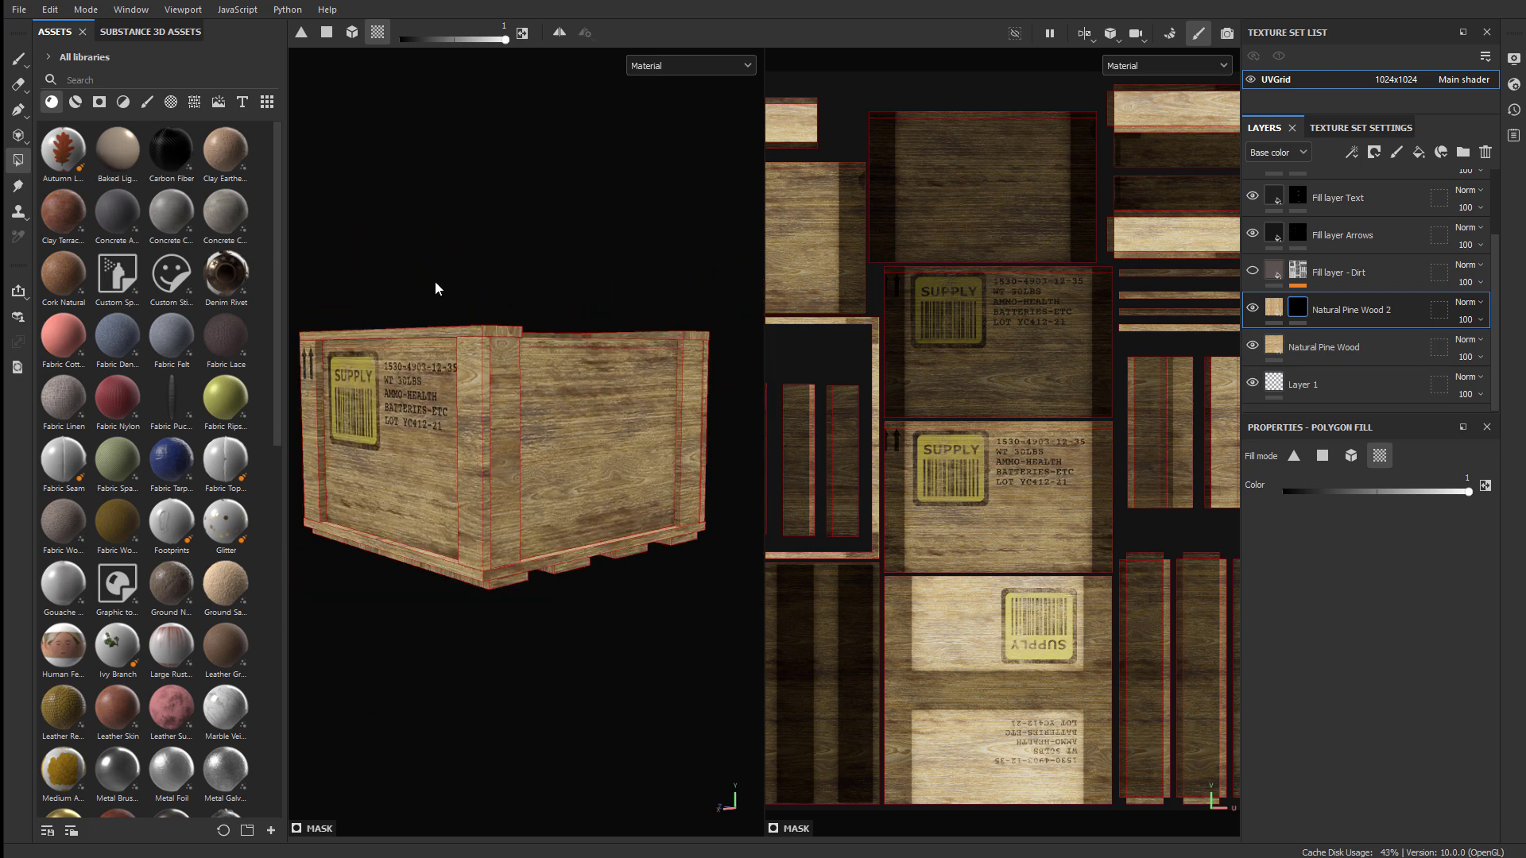
pyautogui.scroll(3, 950, 375)
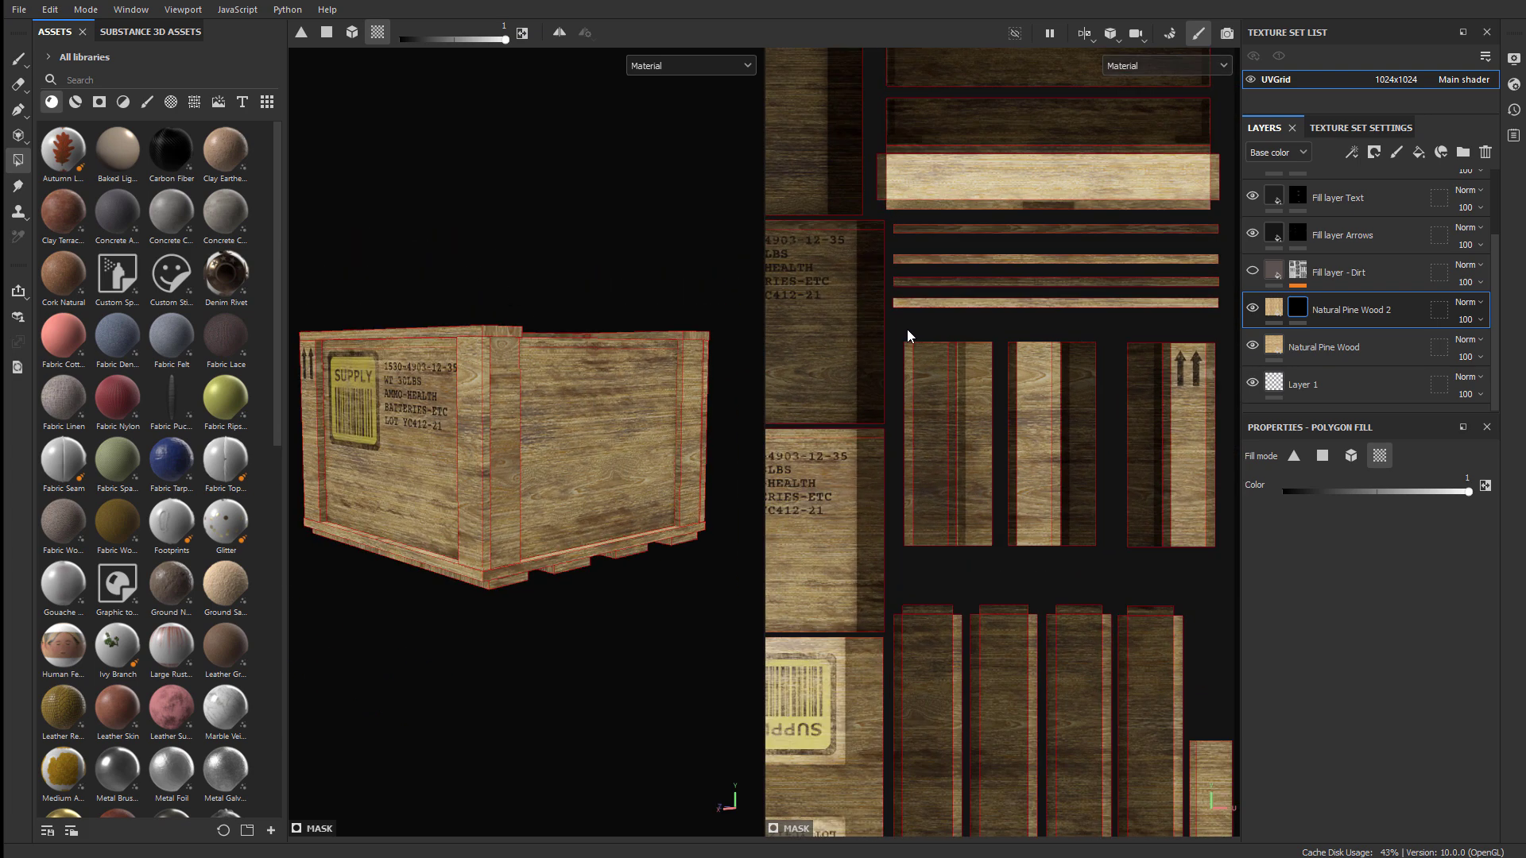
pyautogui.moveTo(907, 329); pyautogui.dragTo(1213, 454)
pyautogui.moveTo(794, 405); pyautogui.dragTo(960, 395, button='middle')
pyautogui.press('f')
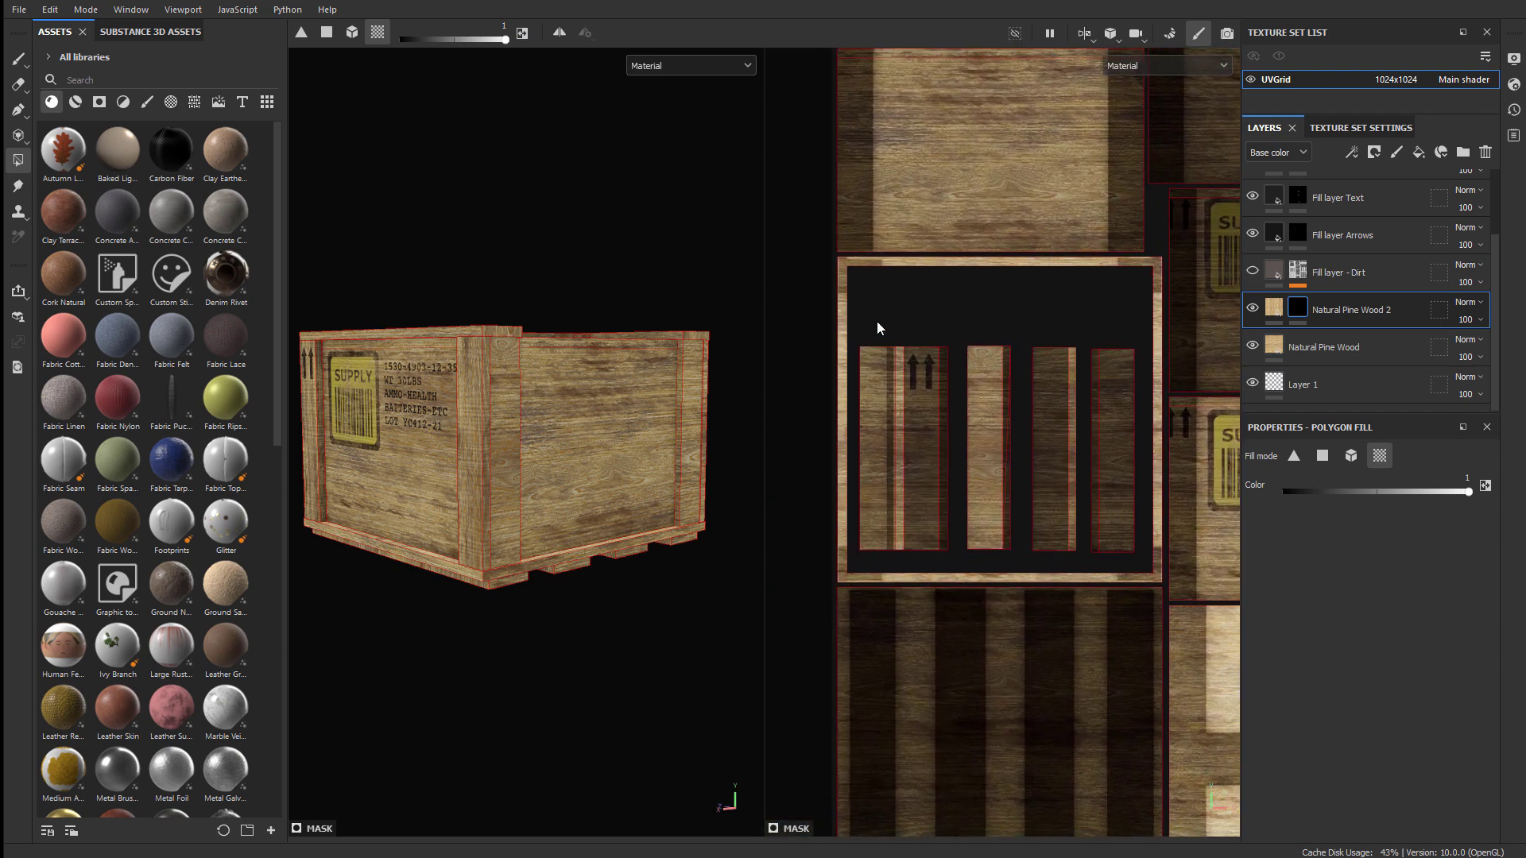
pyautogui.moveTo(878, 327); pyautogui.dragTo(1124, 429)
pyautogui.keyDown('alt'); pyautogui.moveTo(454, 410); pyautogui.dragTo(605, 374); pyautogui.keyUp('alt')
pyautogui.scroll(5, 631, 390)
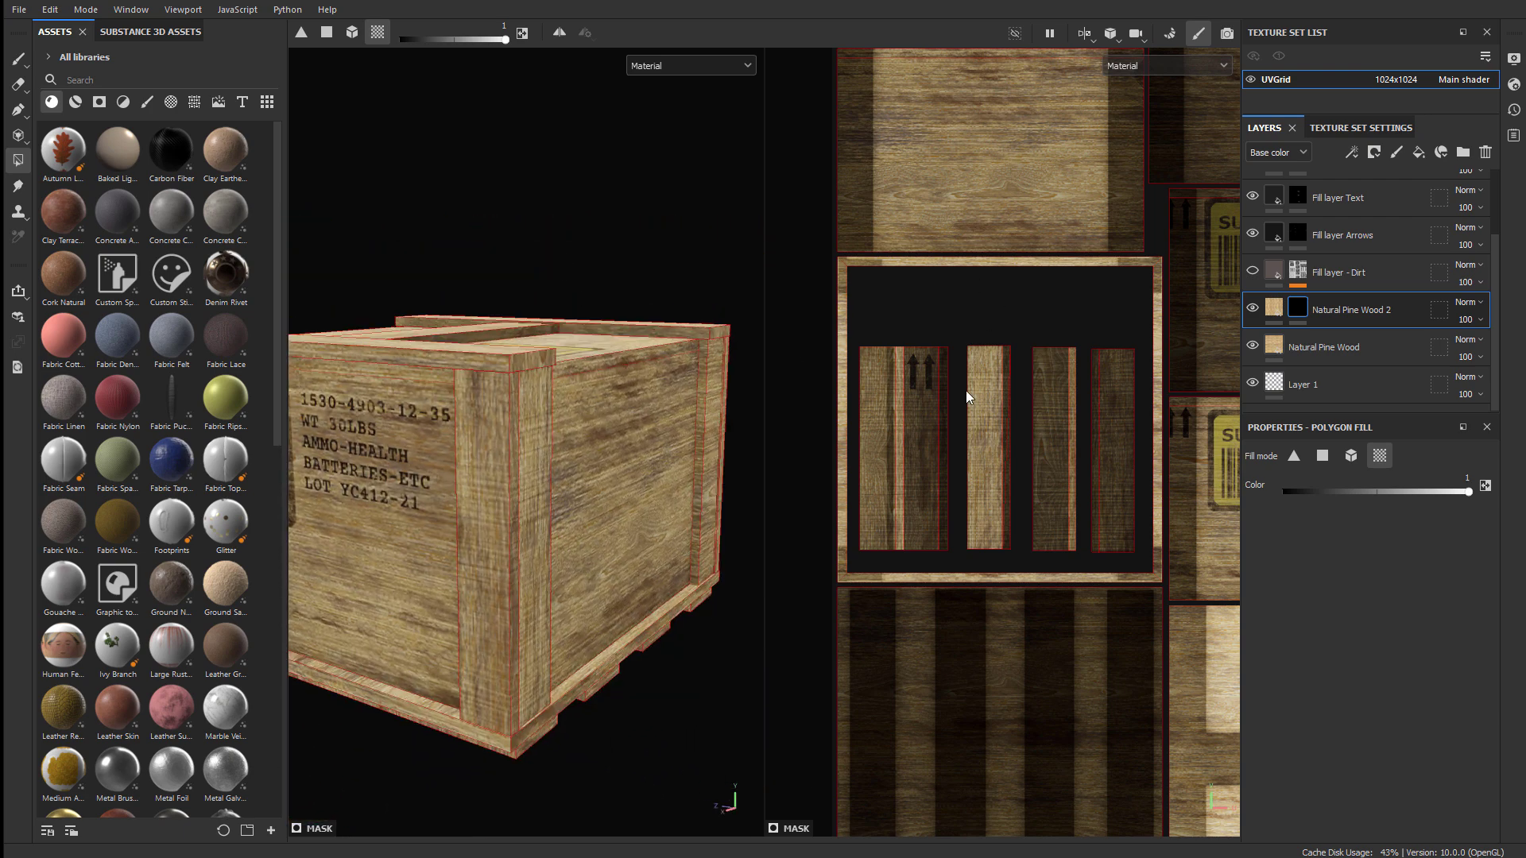
# Show only the 3D crate and orbit it to inspect the vertically grained corner posts
pyautogui.press('F2')
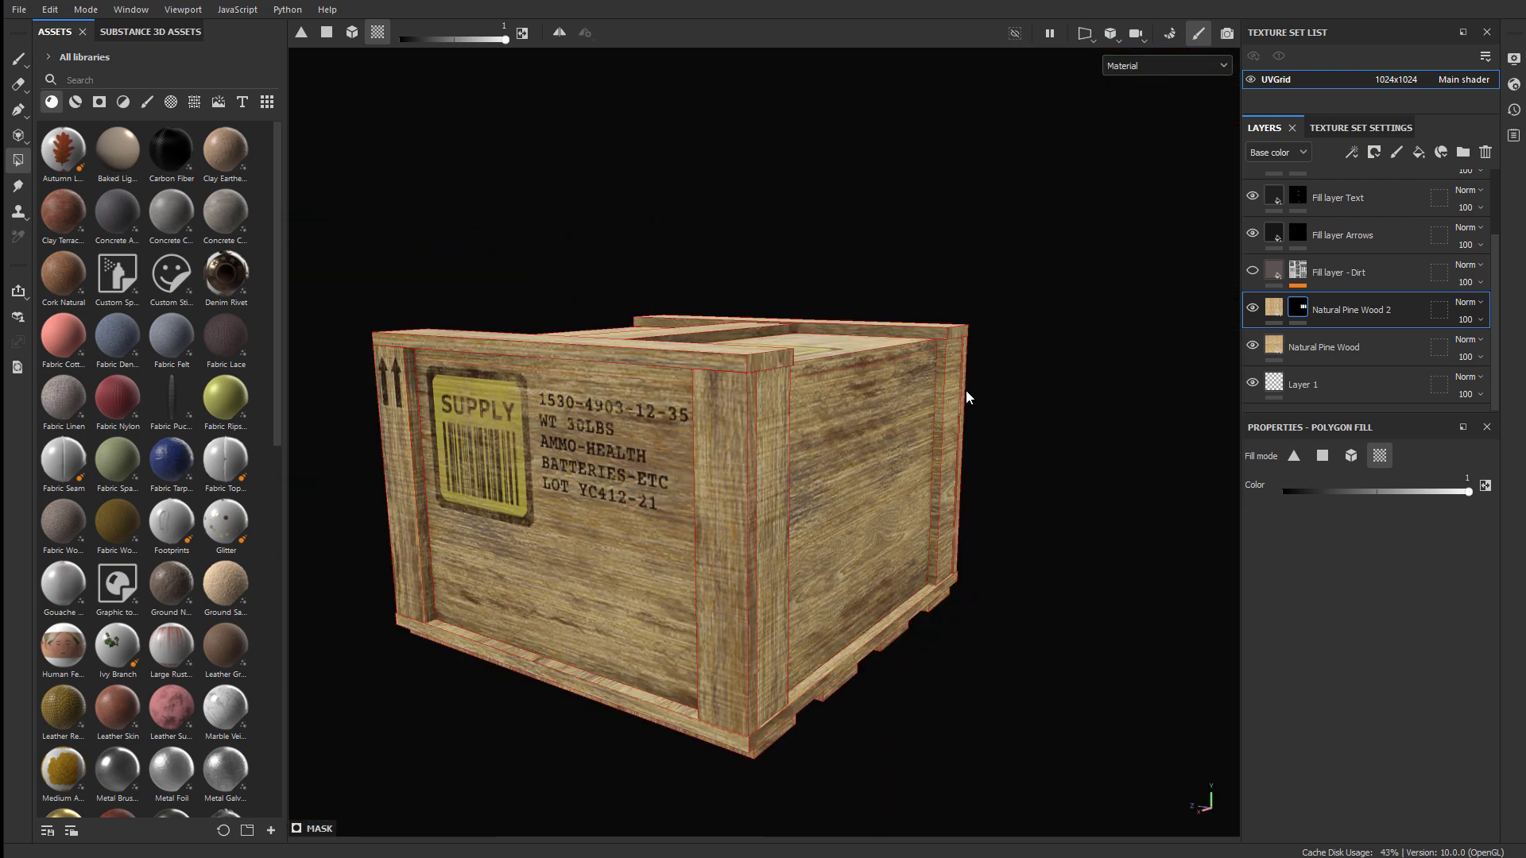
pyautogui.keyDown('alt'); pyautogui.moveTo(914, 408); pyautogui.dragTo(803, 392); pyautogui.keyUp('alt')
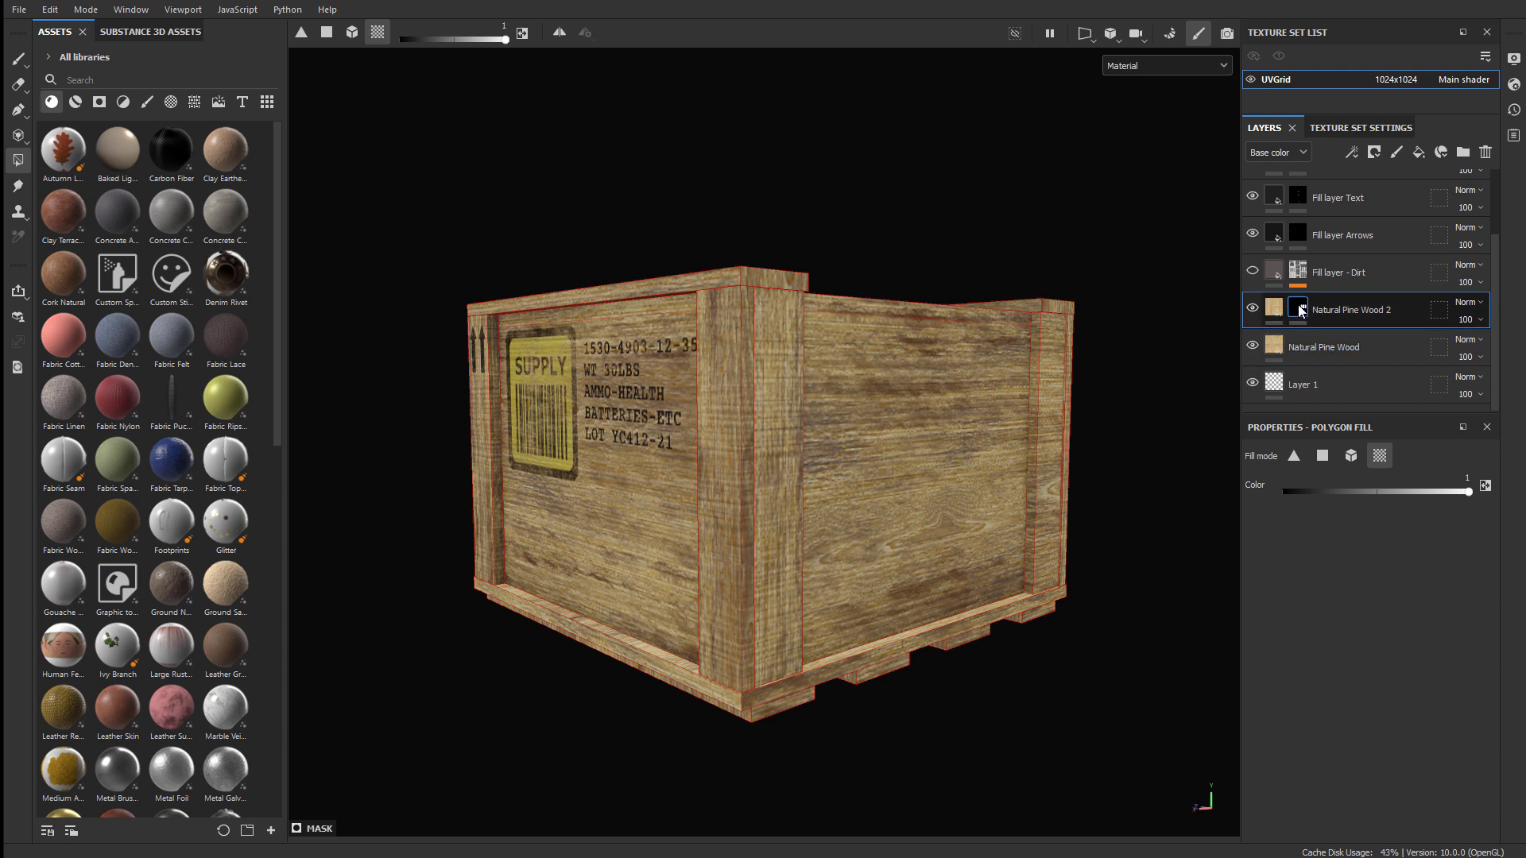
pyautogui.moveTo(1301, 310)
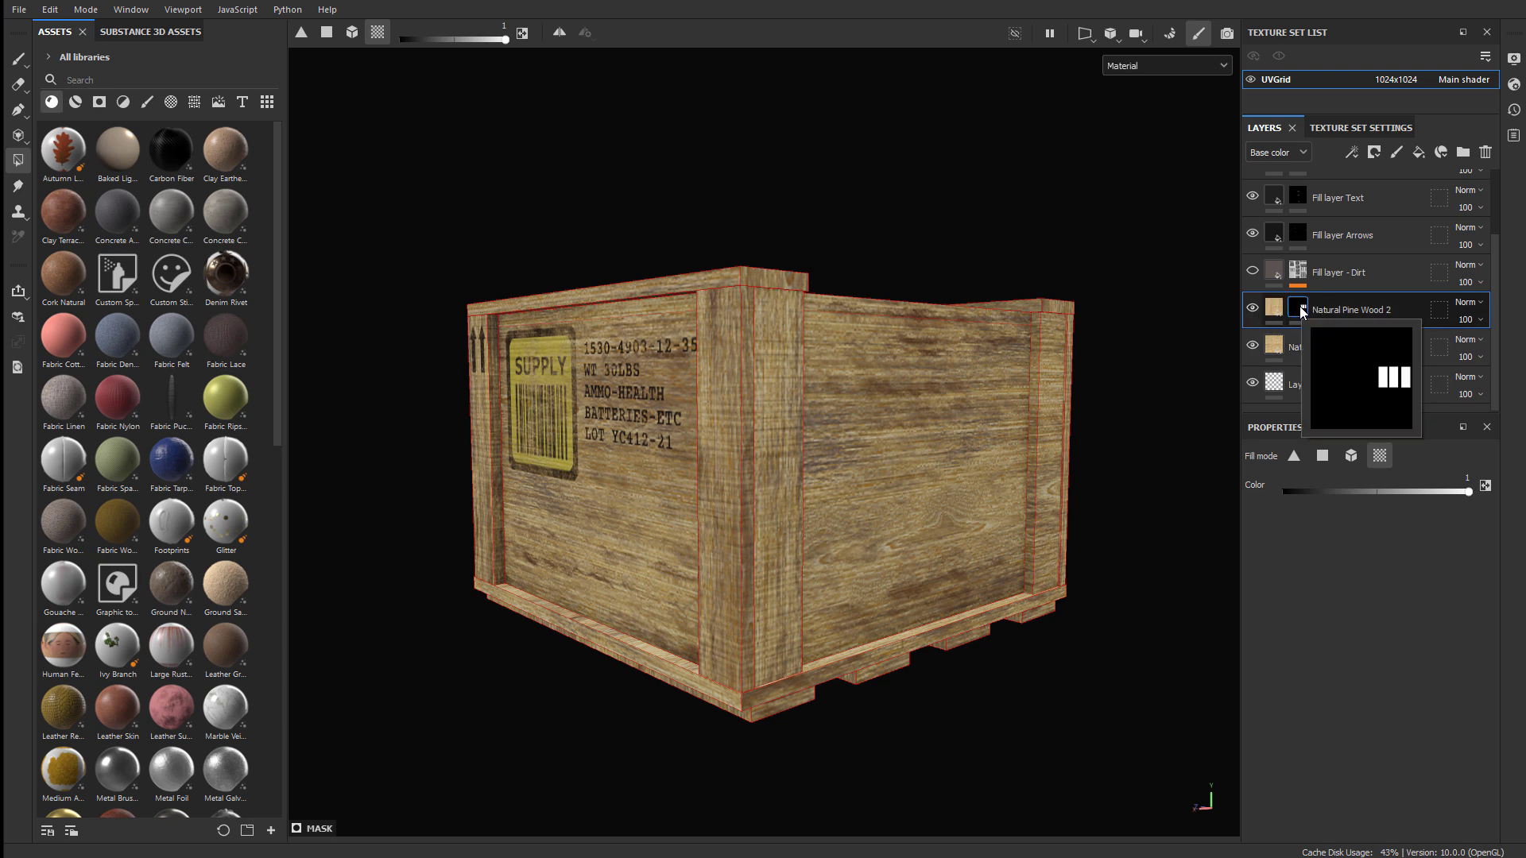